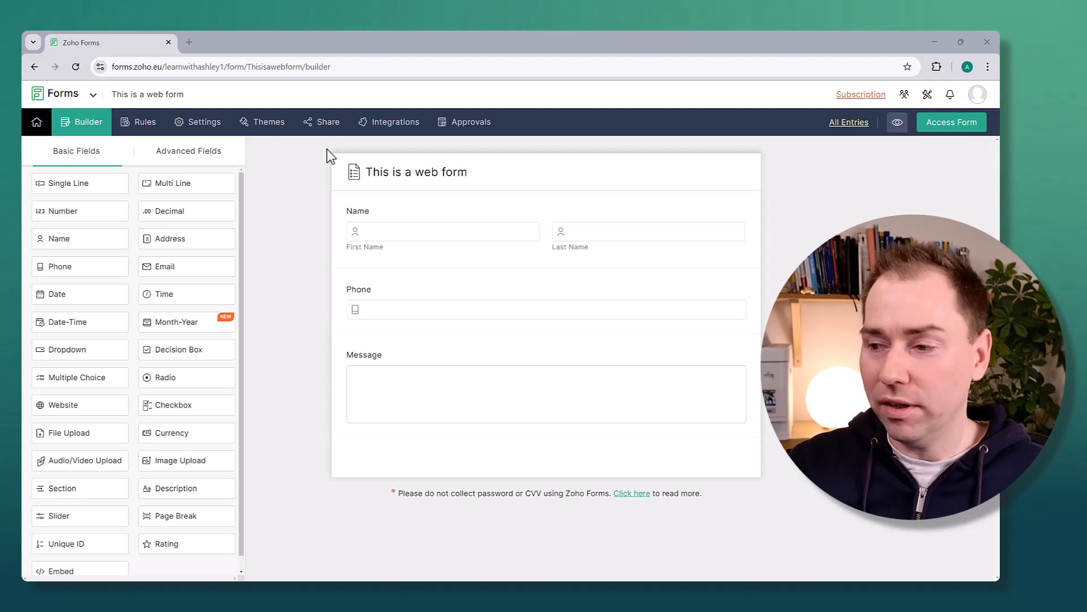
Step: Browse the pre-built themes for the web form and start a custom theme from scratch
left_click(273, 128)
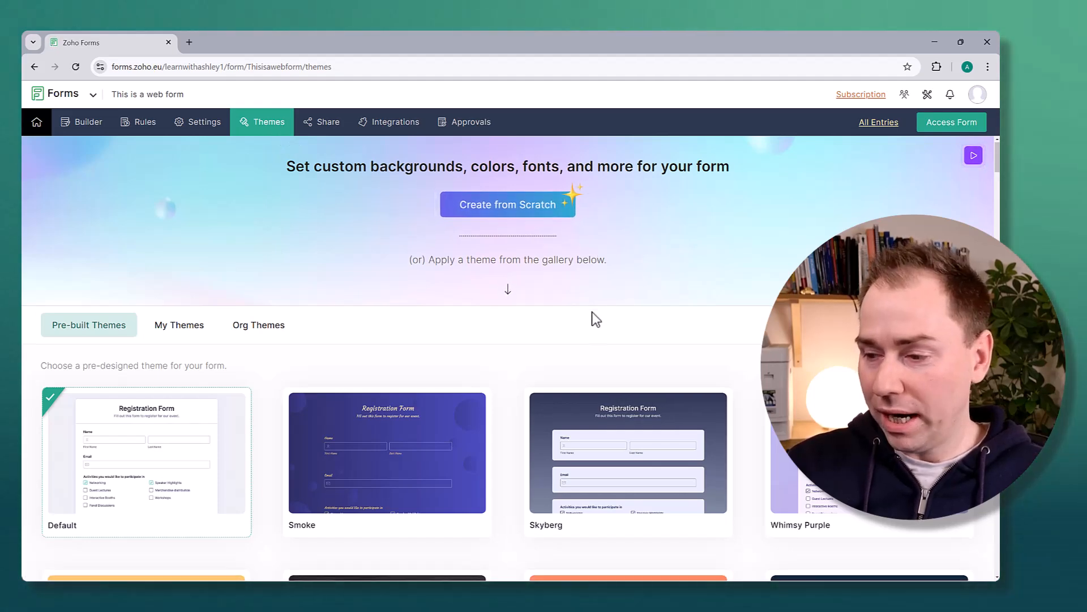
scroll(592, 312, "down", 5)
scroll(592, 312, "down", 11)
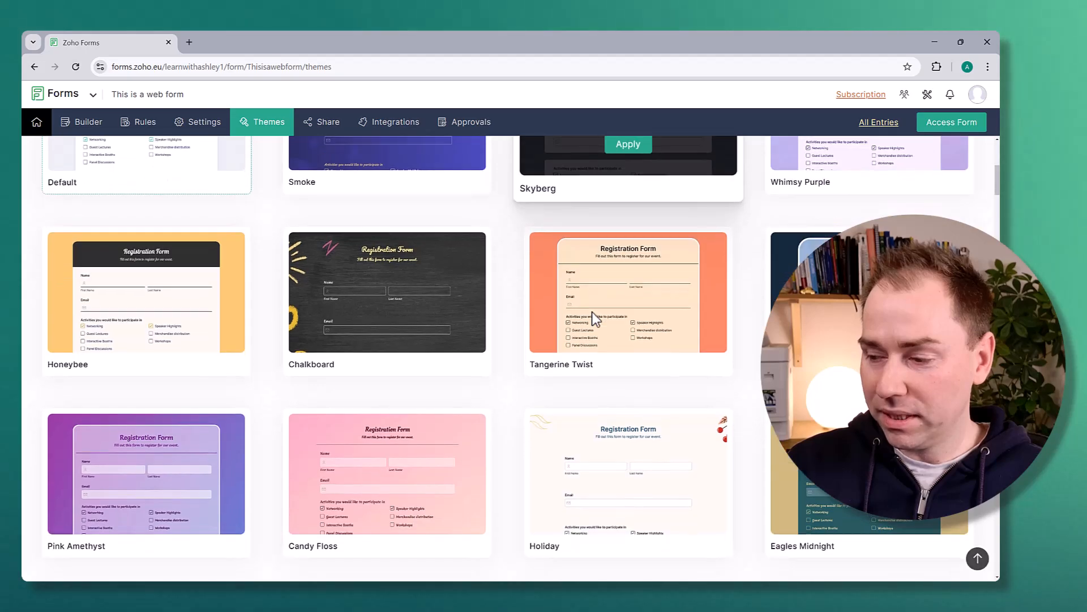
scroll(590, 311, "up", 16)
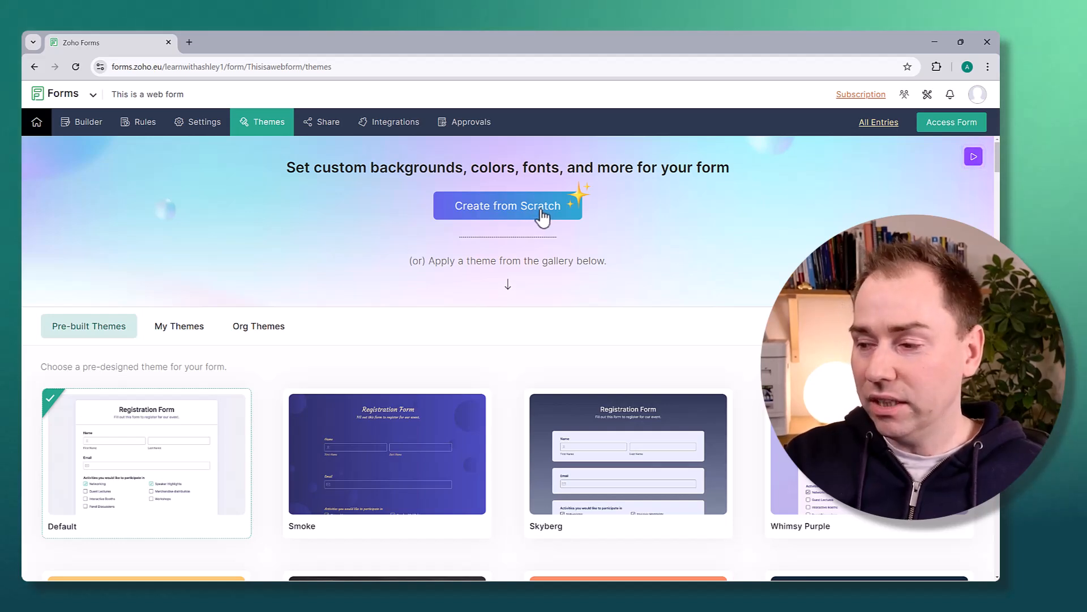
left_click(542, 214)
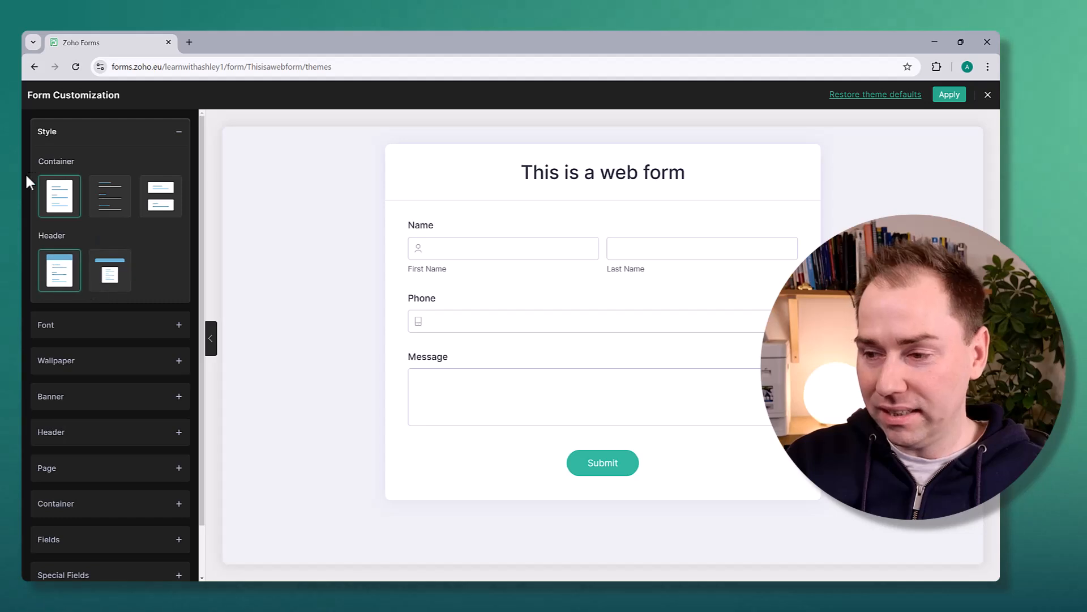
Step: Try the borderless and separate-card container styles and the fixed header, and return the header to Scrollable
left_click(108, 198)
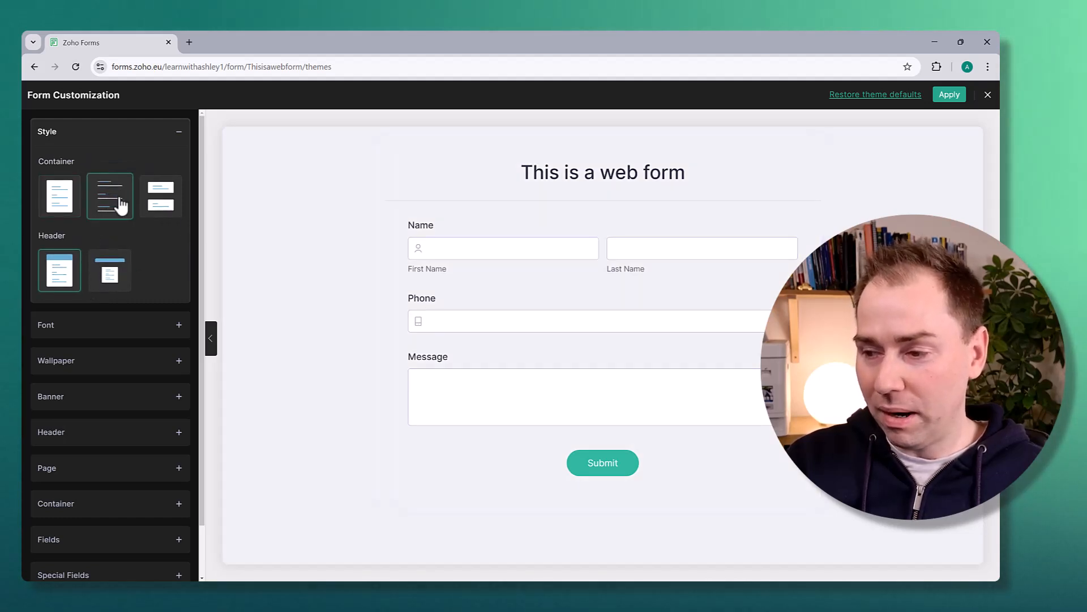
left_click(153, 204)
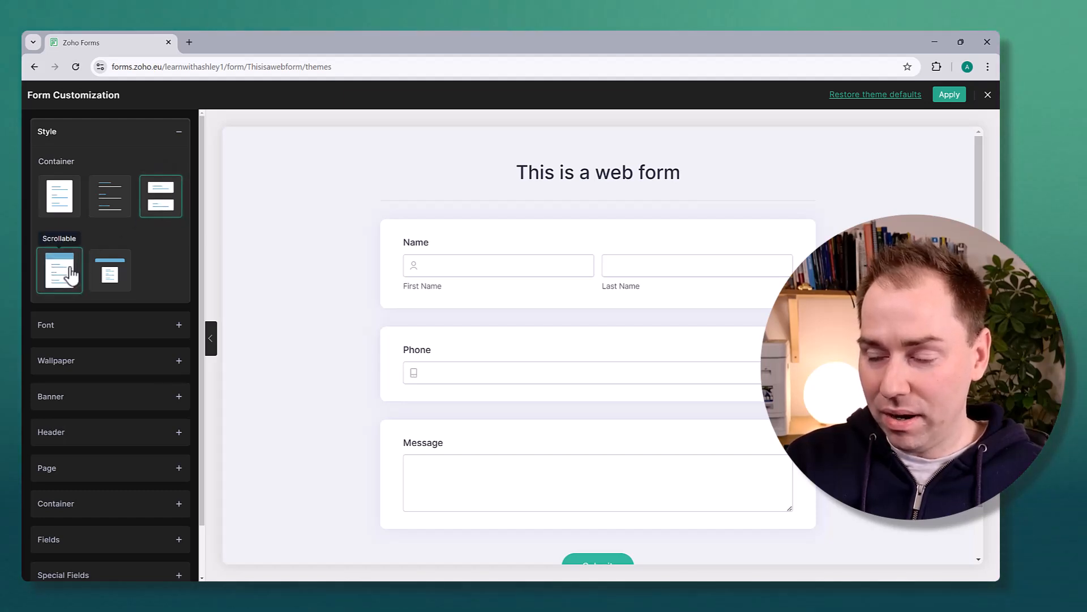
left_click(110, 277)
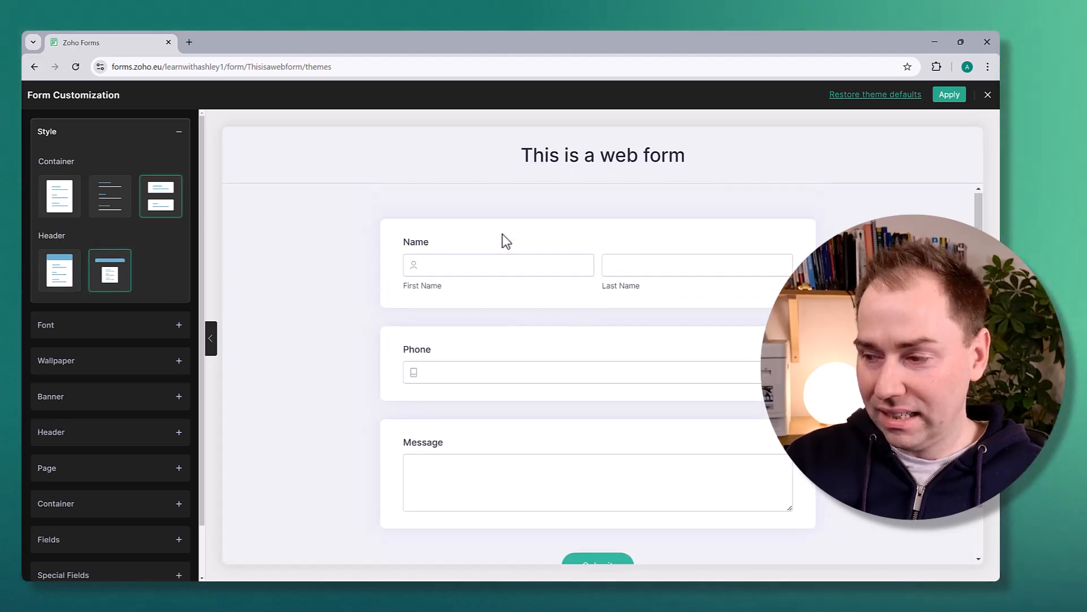
left_click(67, 266)
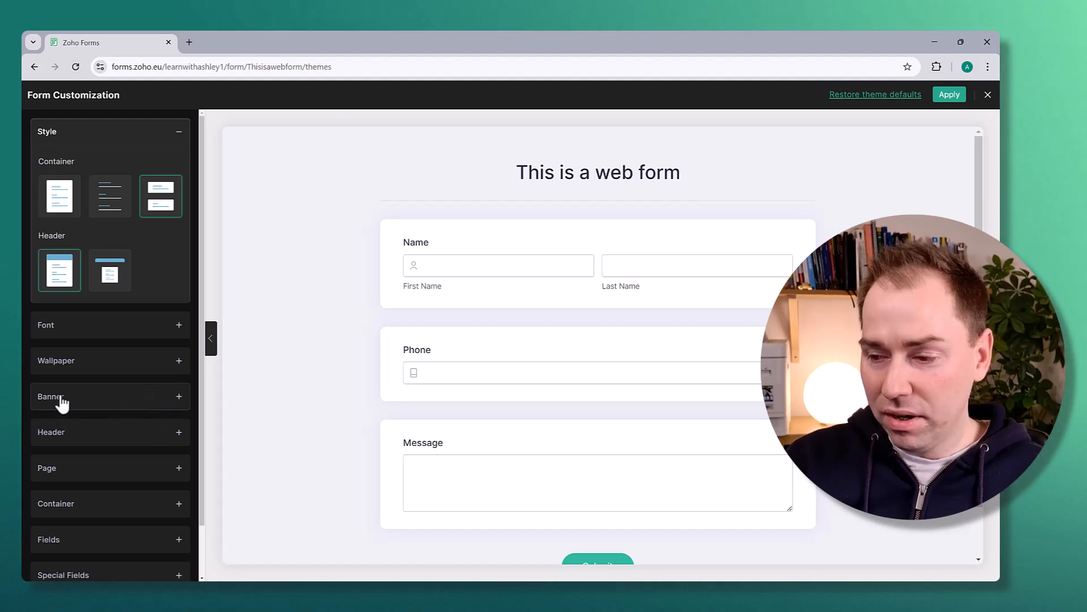
Step: Upload NewsflashWithAsh.jpg from the Nexus Logos folder and insert it as the form's banner image
left_click(113, 400)
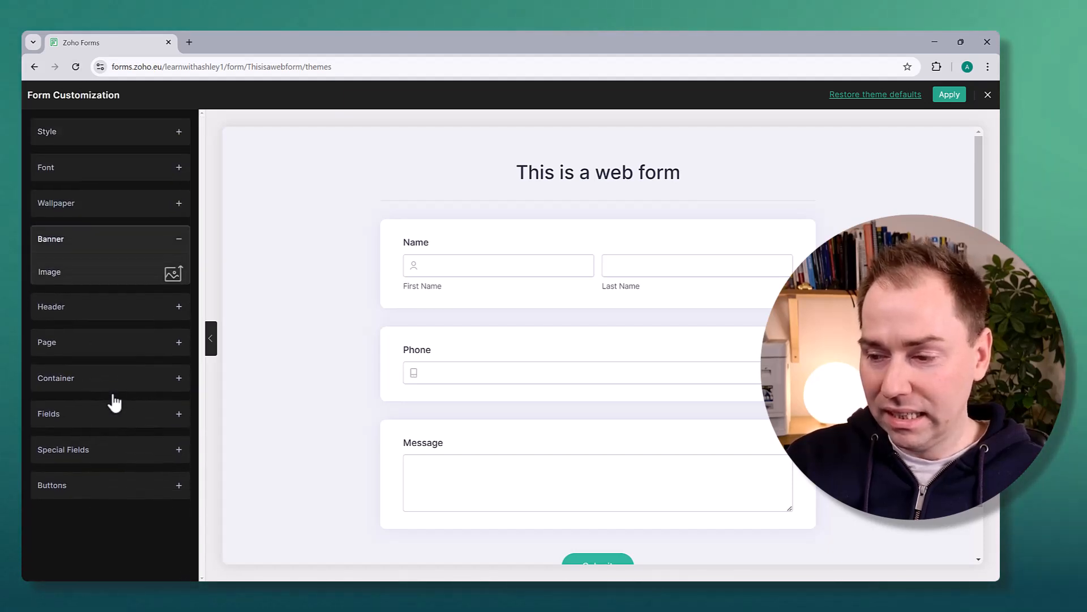
left_click(175, 288)
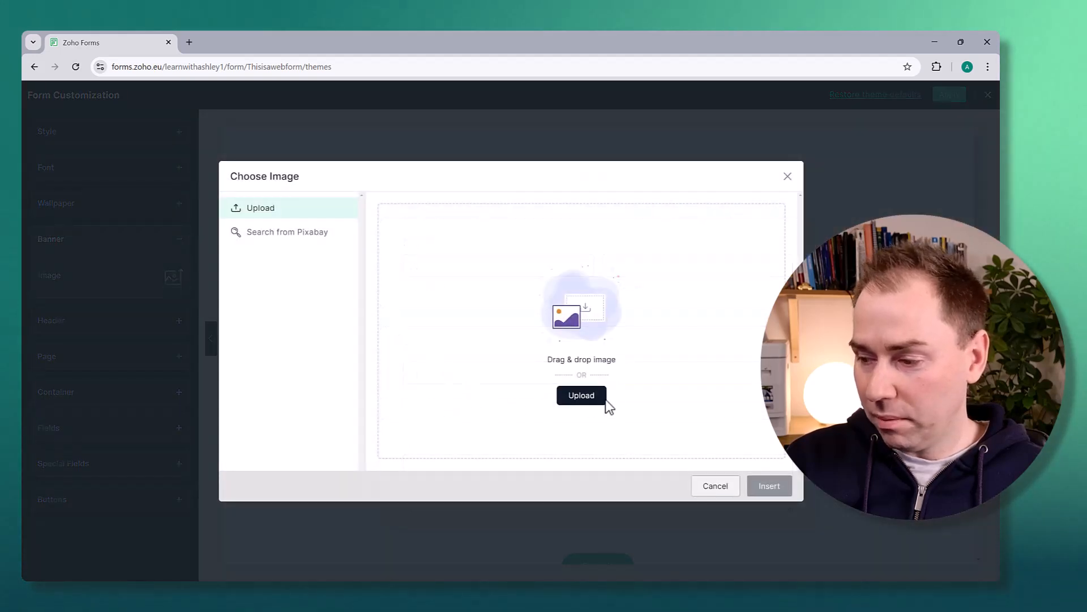
left_click(603, 399)
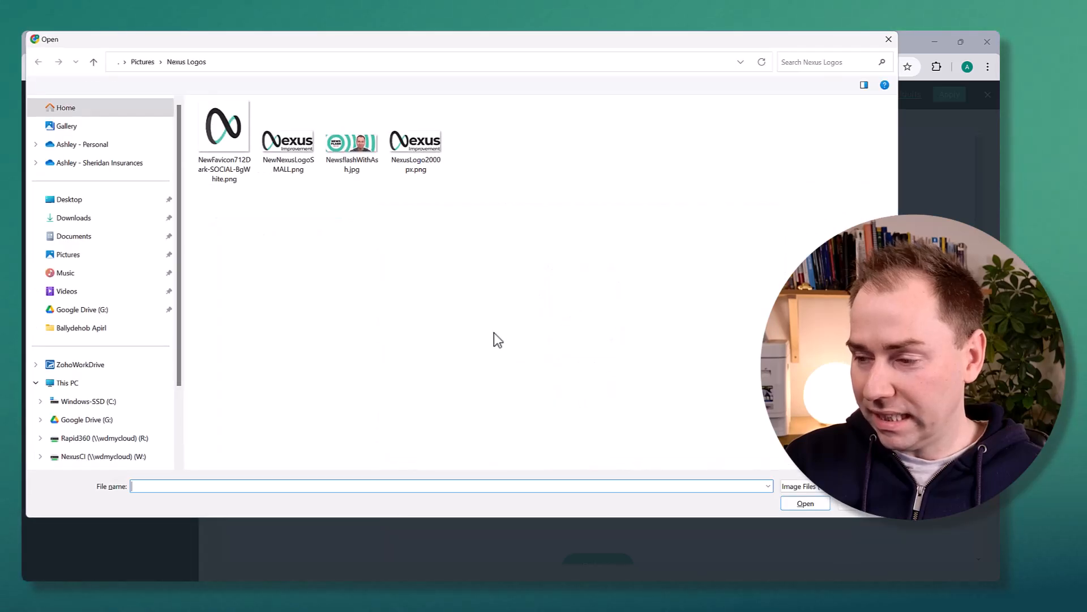
left_click(338, 146)
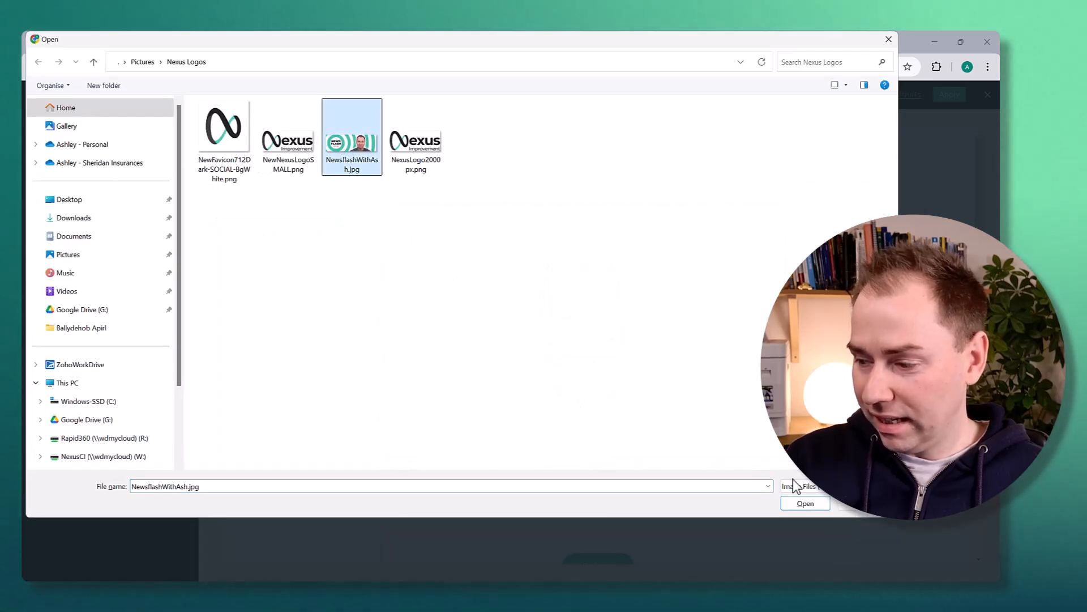
left_click(818, 507)
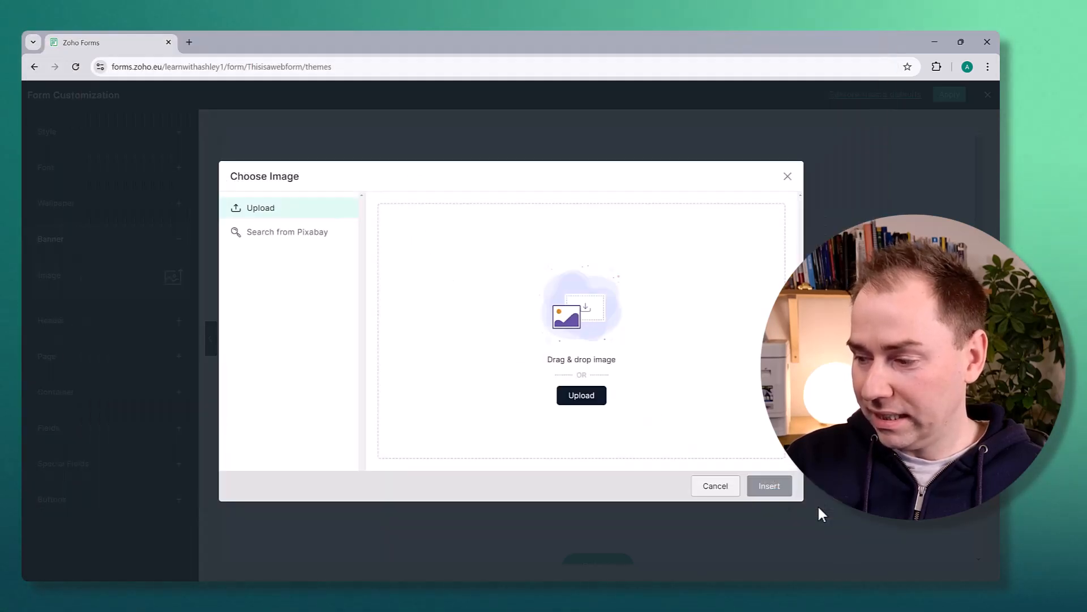
left_click(776, 491)
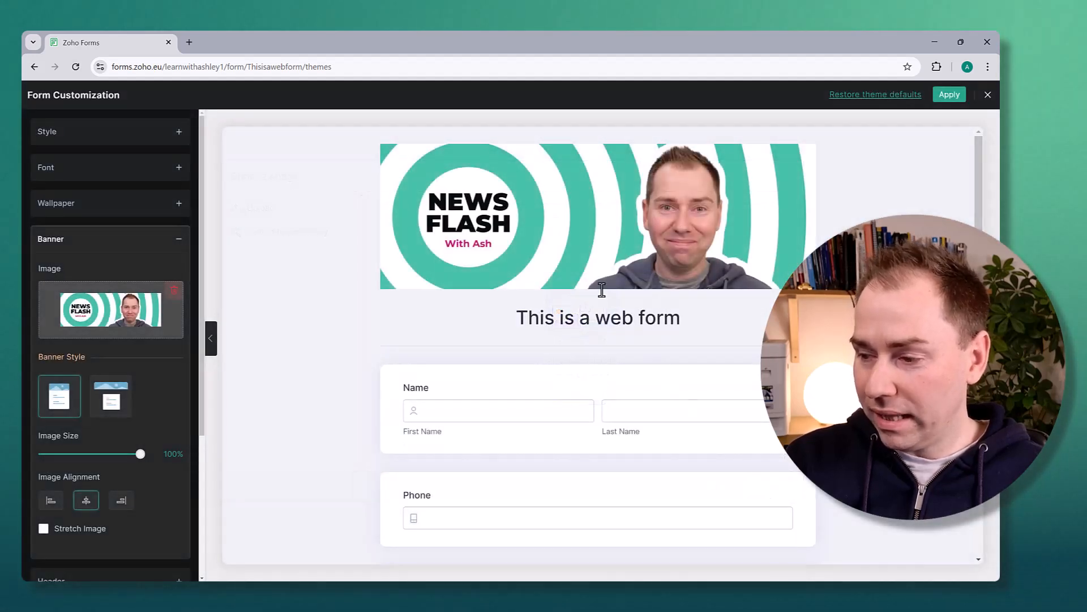
Step: Check the form beneath the banner and set its container style to Default
scroll(426, 286, "down", 1)
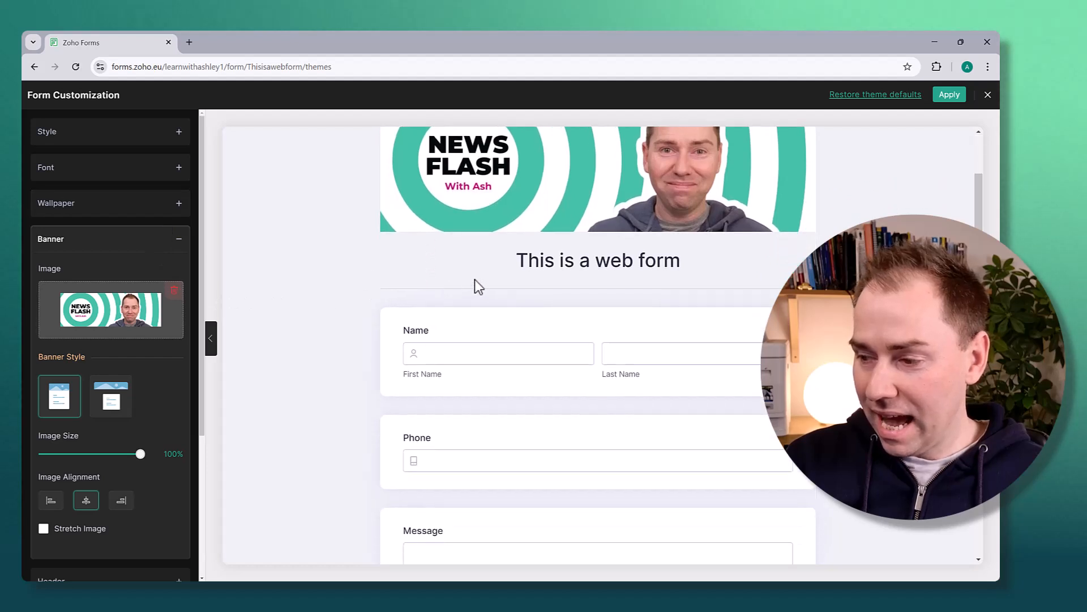
scroll(474, 279, "up", 1)
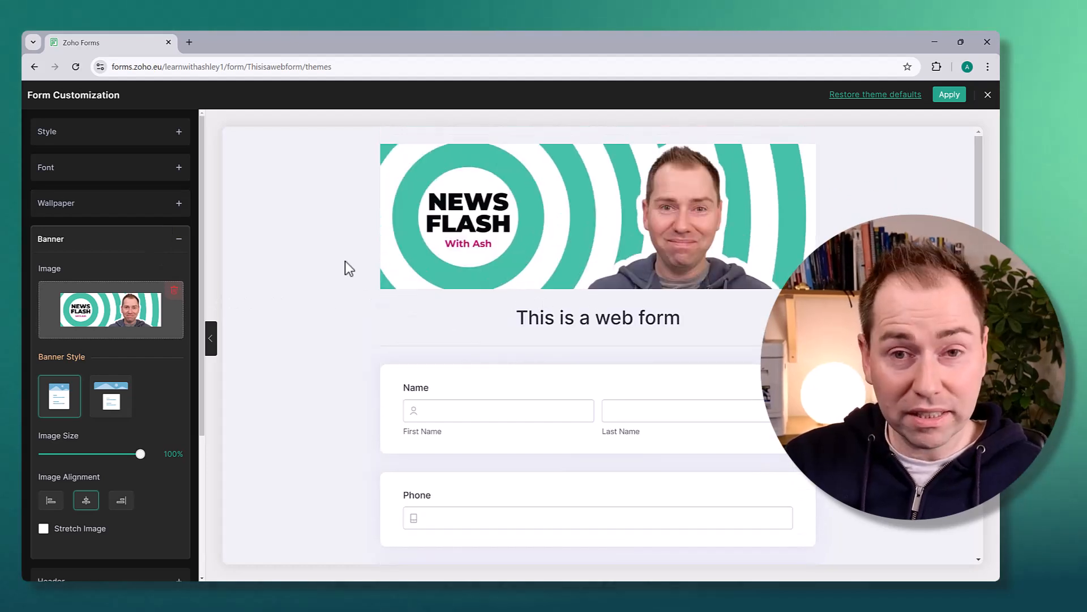
scroll(451, 349, "down", 4)
scroll(451, 349, "up", 3)
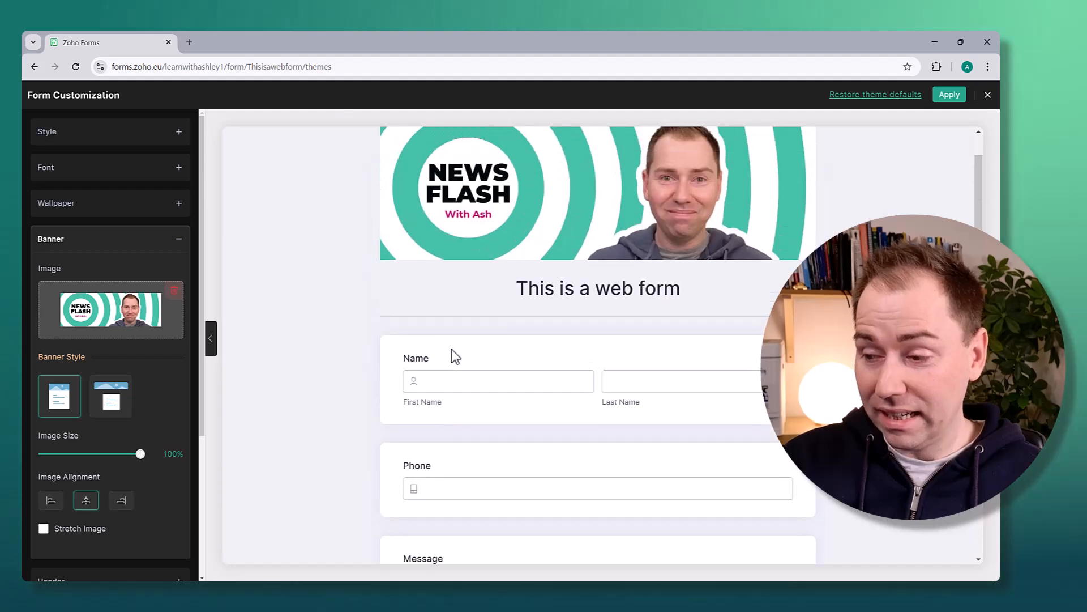
left_click(76, 139)
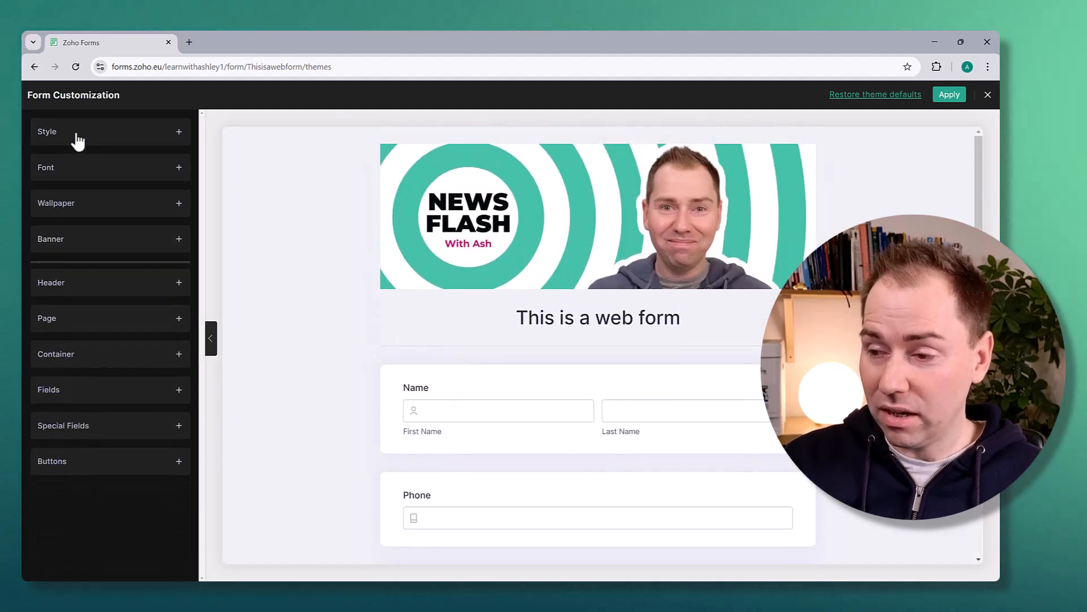
left_click(59, 209)
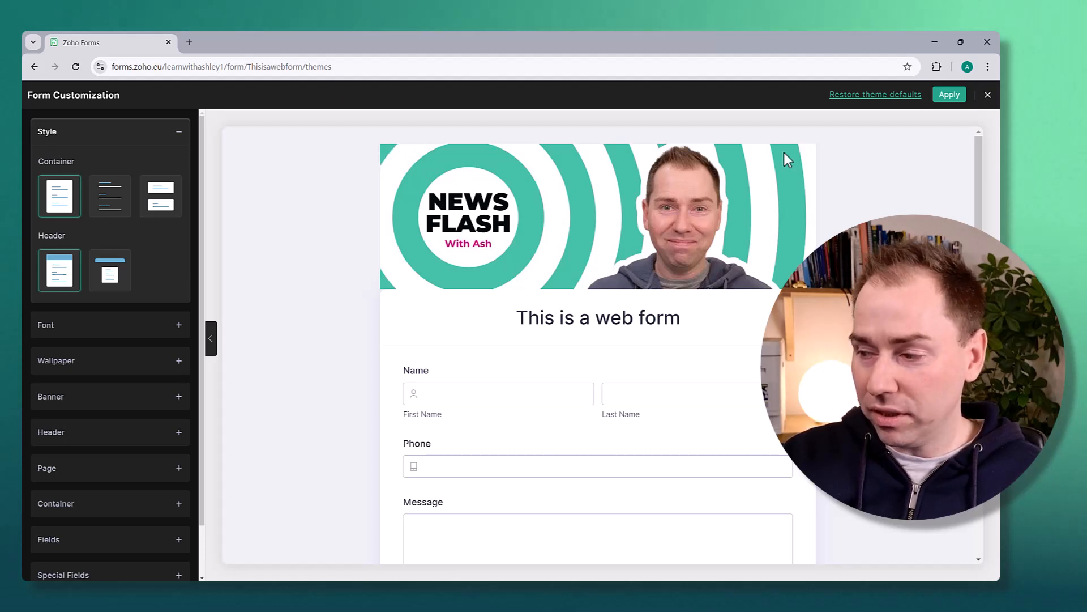
scroll(767, 236, "down", 2)
scroll(762, 229, "down", 1)
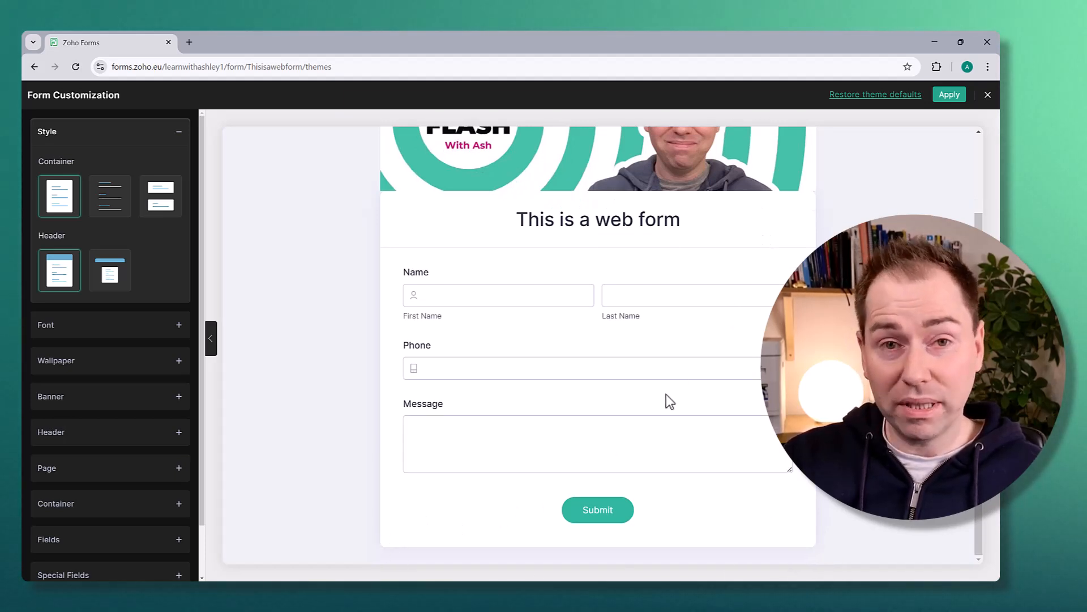
scroll(648, 390, "up", 2)
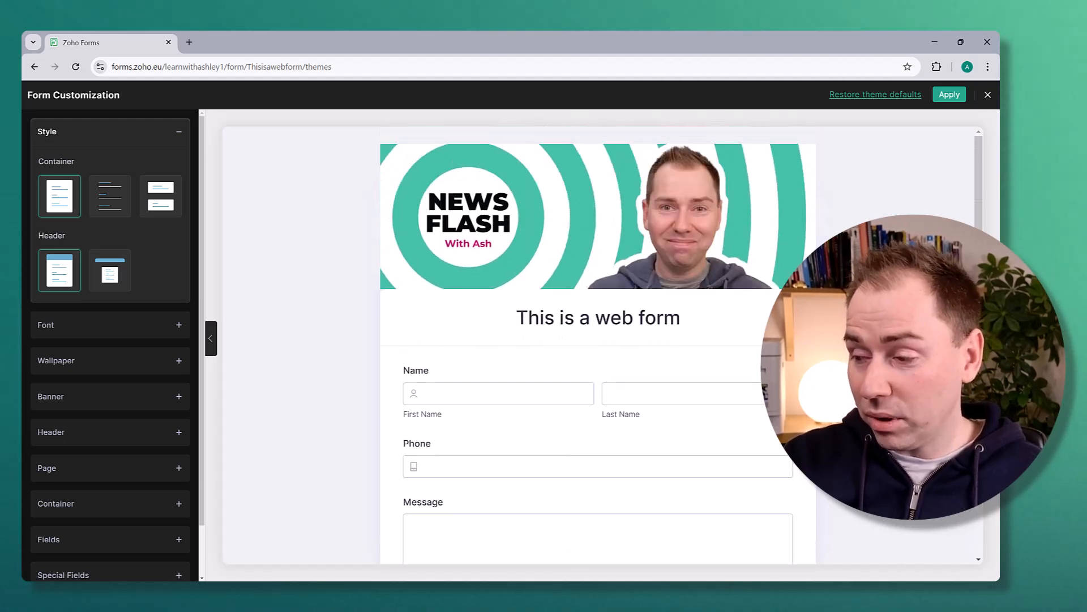
Step: Open the container's additional border and spacing settings and check the form's outer edges from banner to submit area
scroll(142, 345, "down", 2)
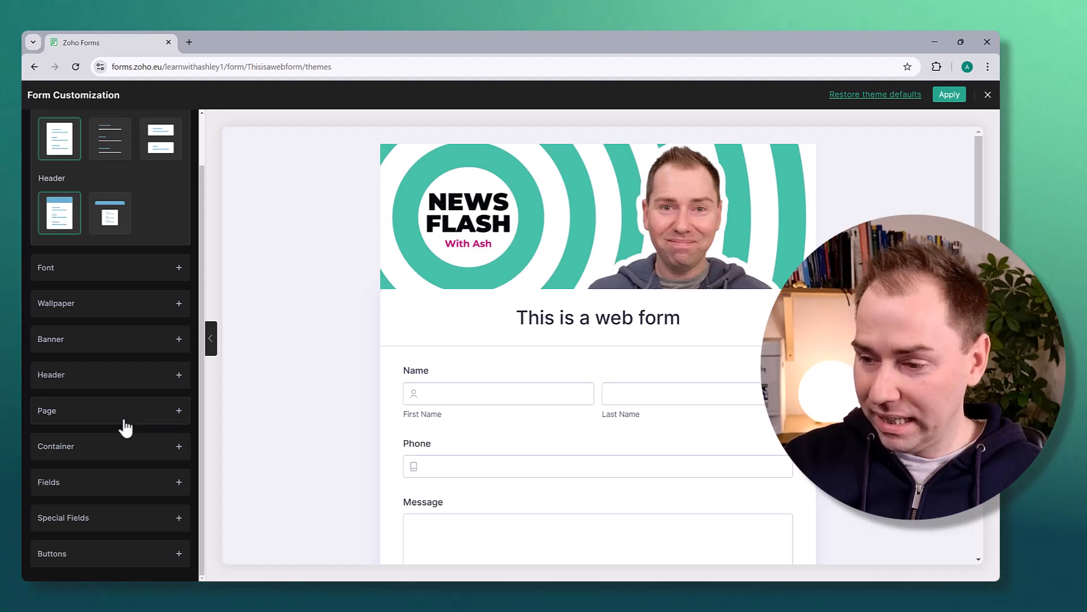
left_click(124, 451)
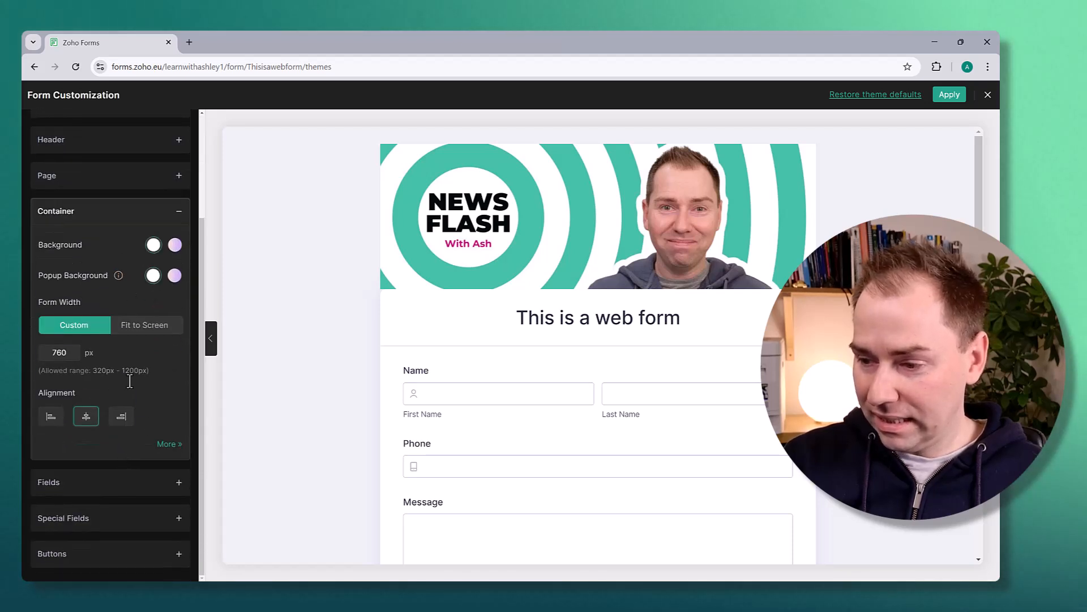
left_click(165, 445)
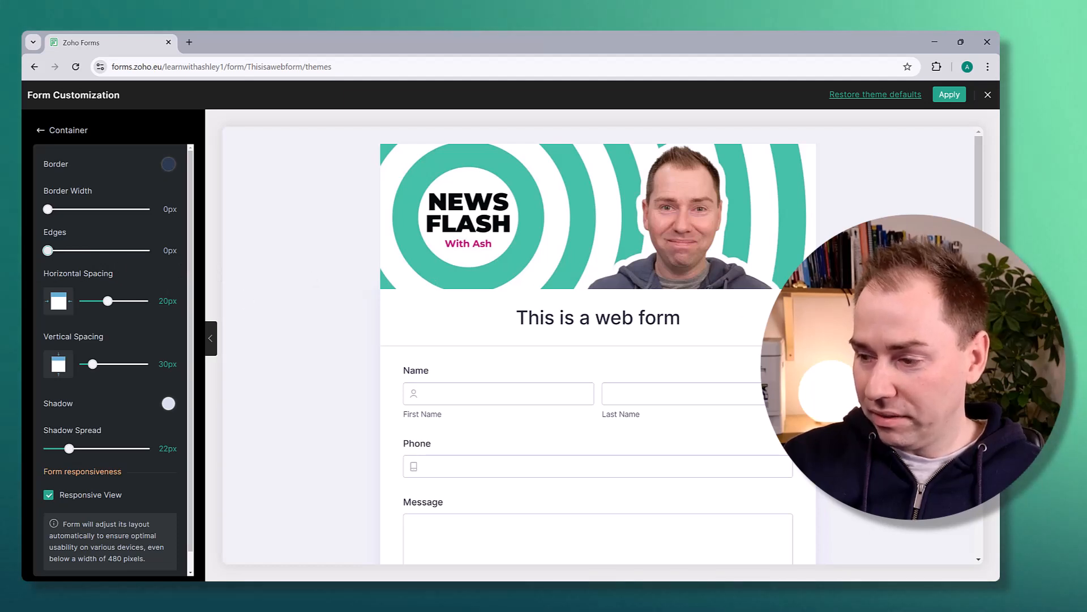
scroll(678, 361, "down", 2)
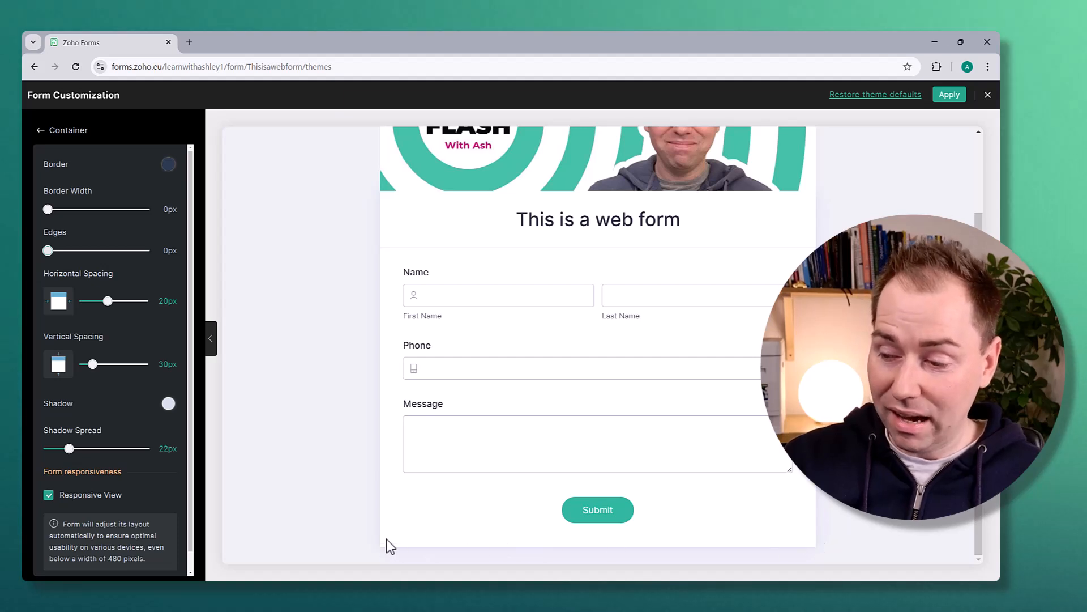
scroll(742, 442, "up", 2)
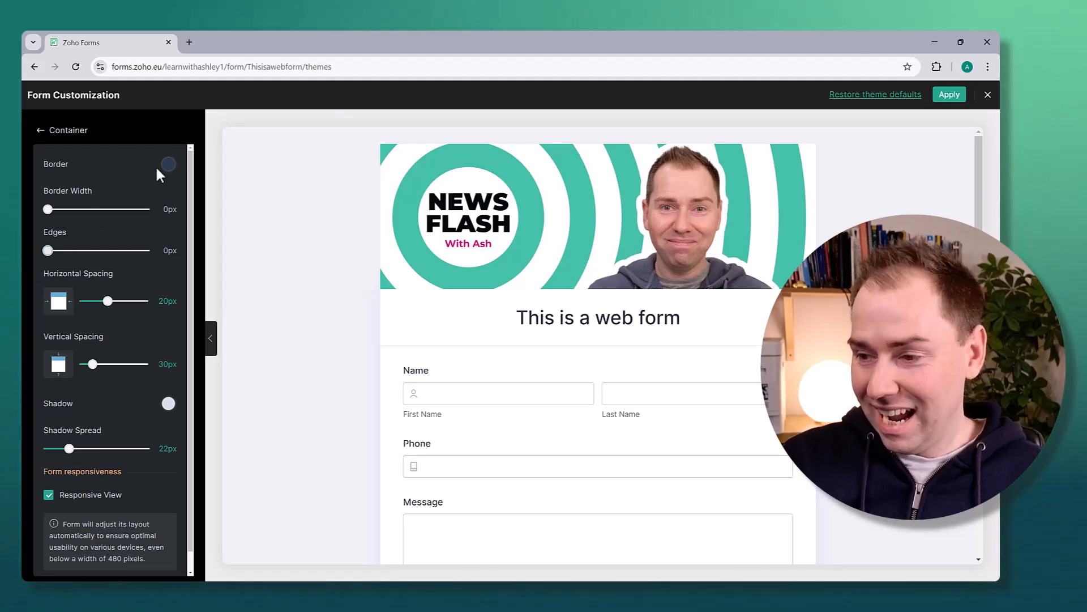
Step: Try a blue preset colour for the container's border
left_click(169, 166)
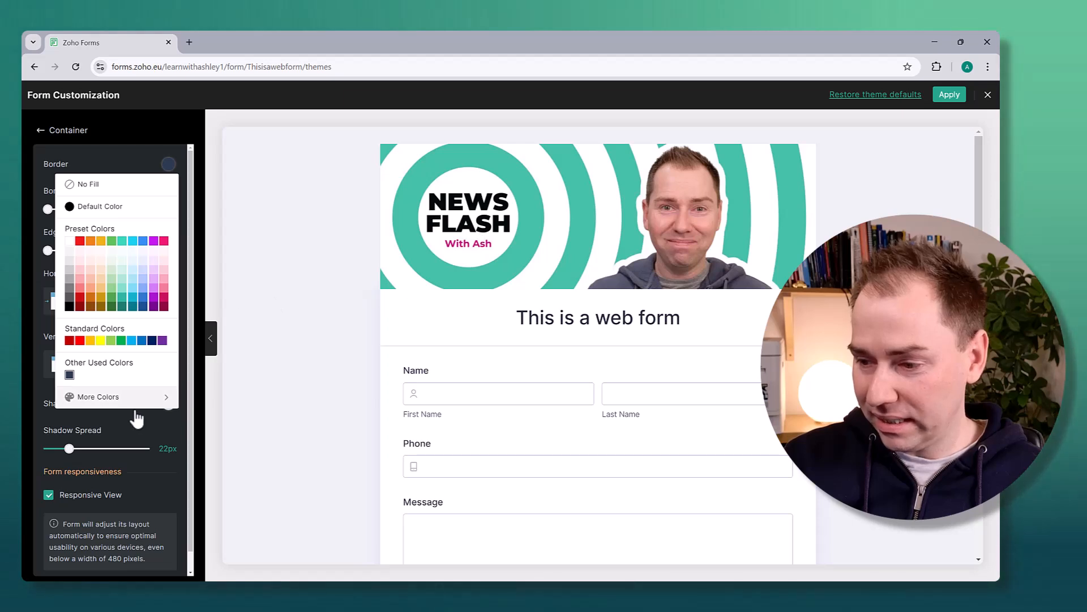
left_click(146, 397)
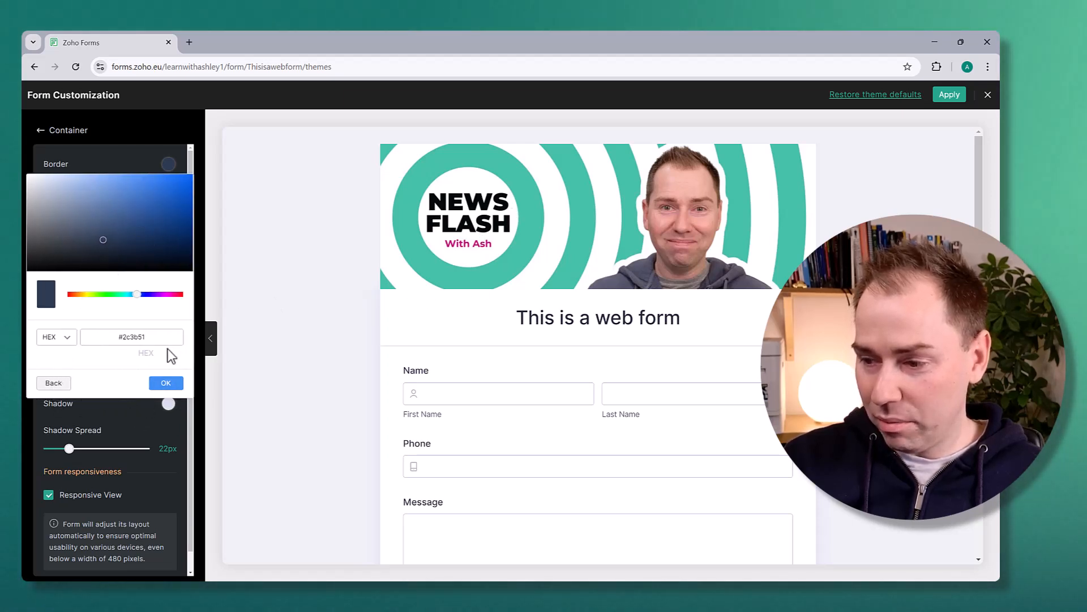
left_click(139, 159)
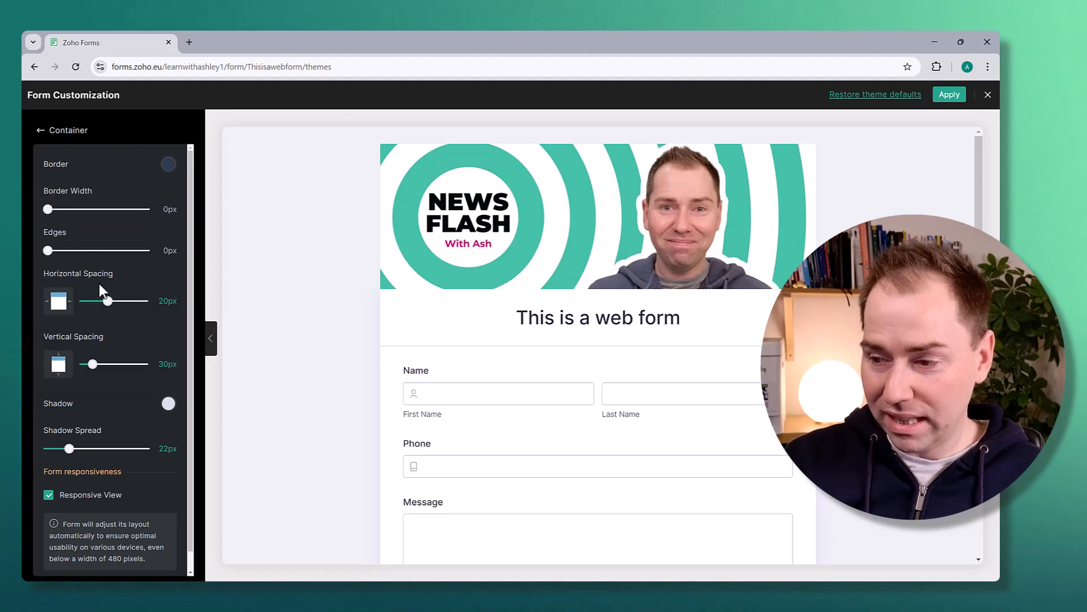
left_click(168, 164)
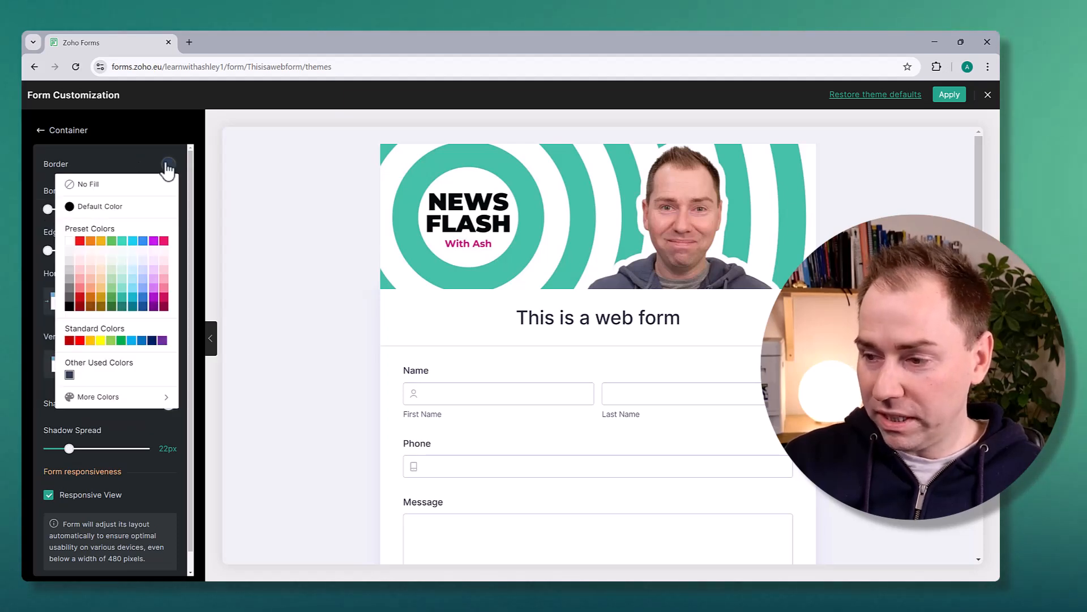
left_click(142, 241)
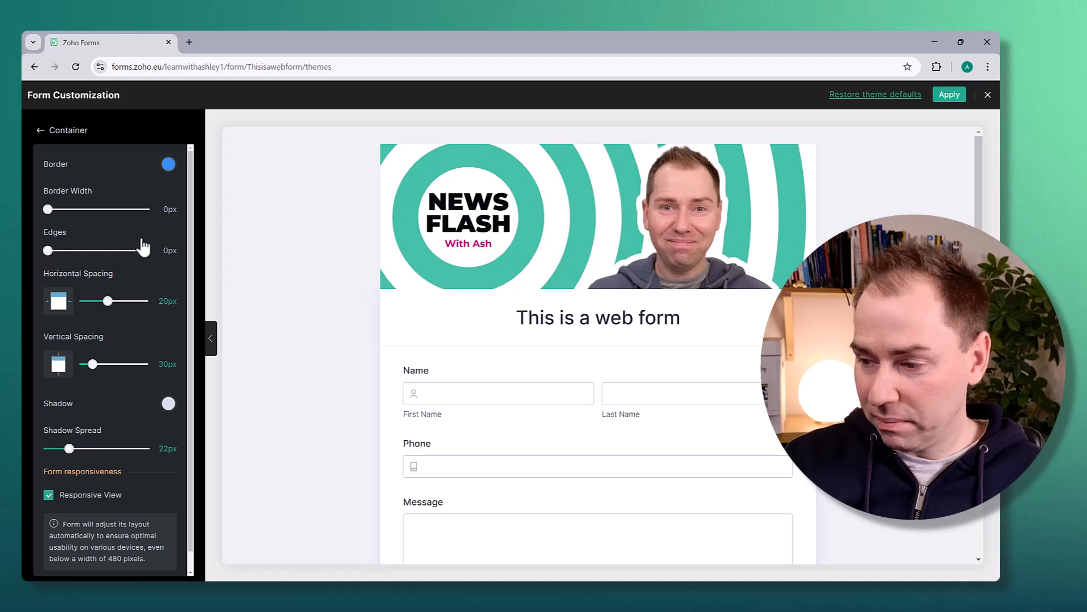
left_click_drag(47, 208, 46, 211)
Step: Set the container's border colour to No Fill and return to the main customization sections
left_click(169, 165)
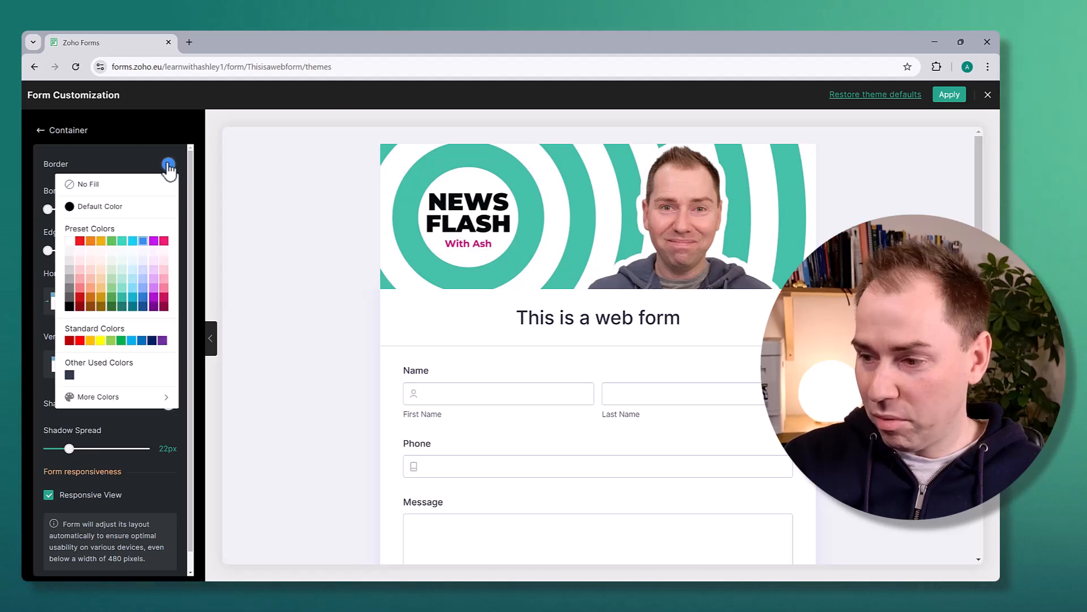
left_click(75, 186)
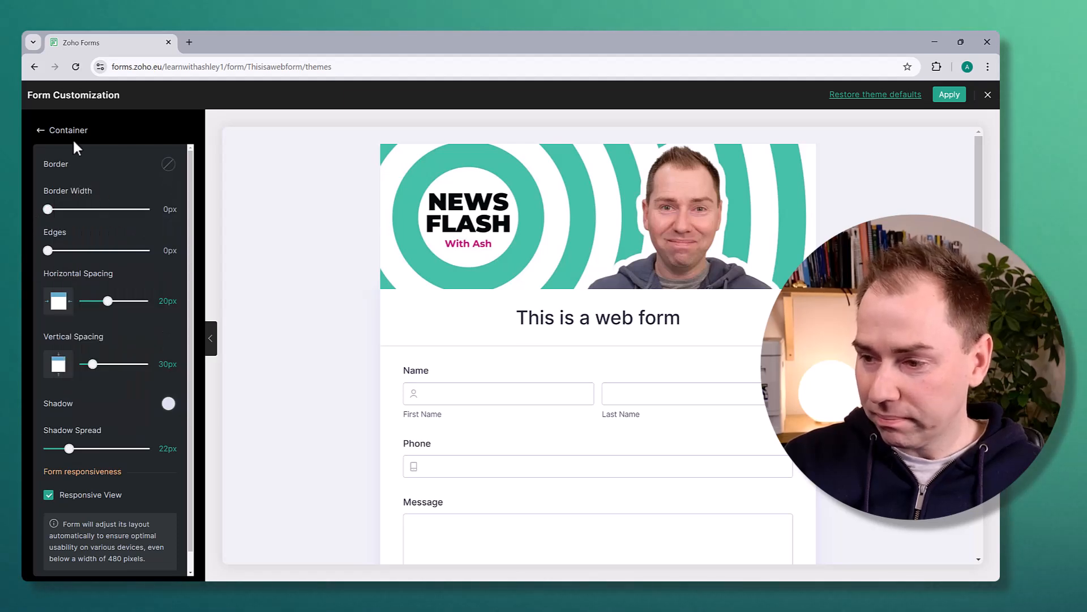
left_click(34, 135)
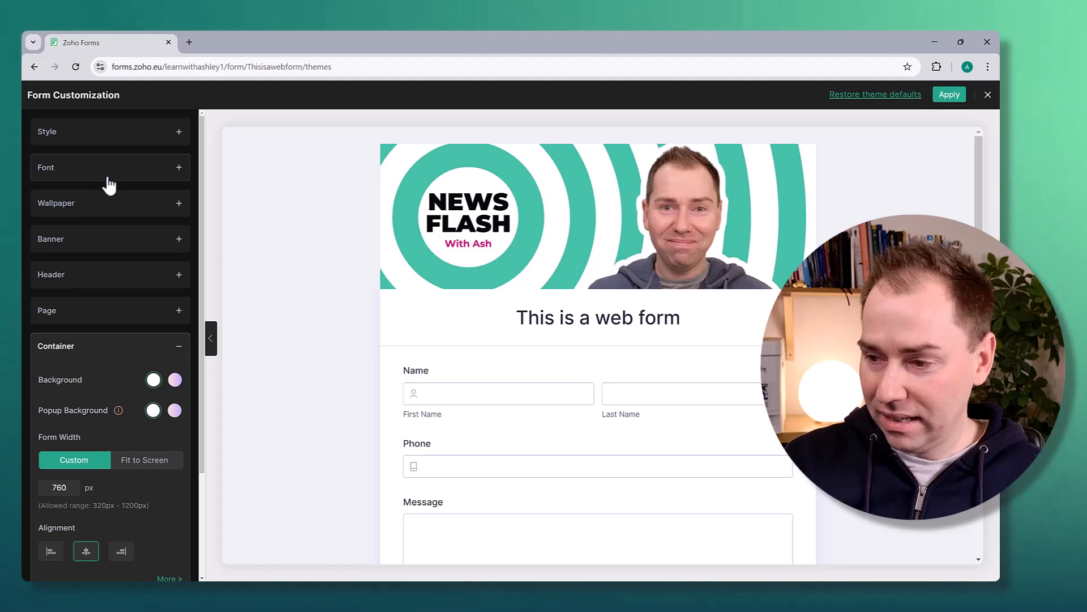
Step: Open the form's style settings and examine how the header and banner behave across the full form length
left_click(109, 139)
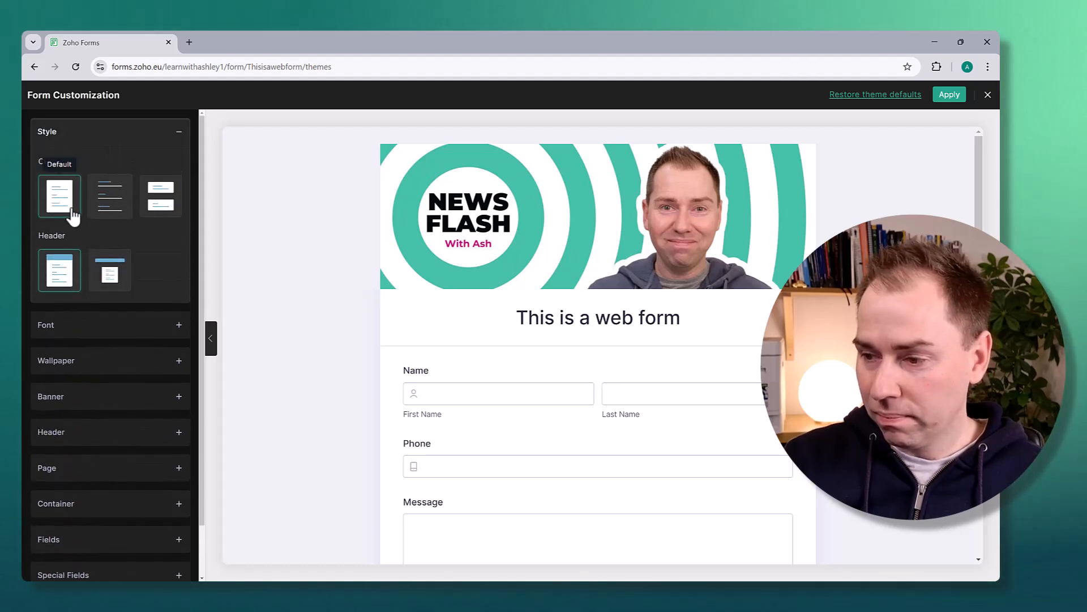
scroll(589, 258, "down", 2)
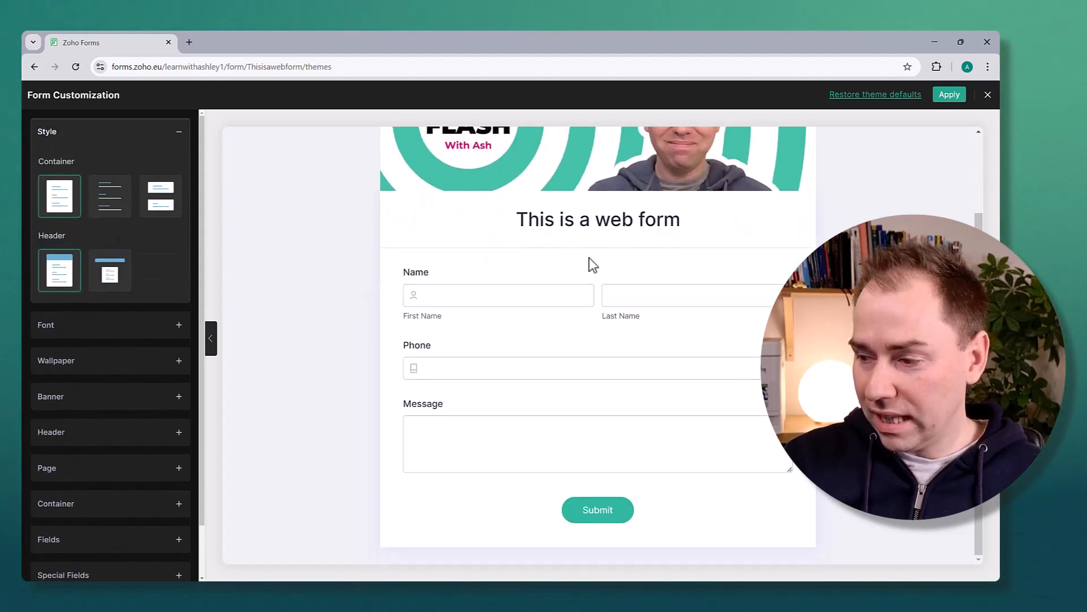
scroll(589, 257, "up", 1)
scroll(589, 257, "down", 1)
scroll(589, 257, "up", 2)
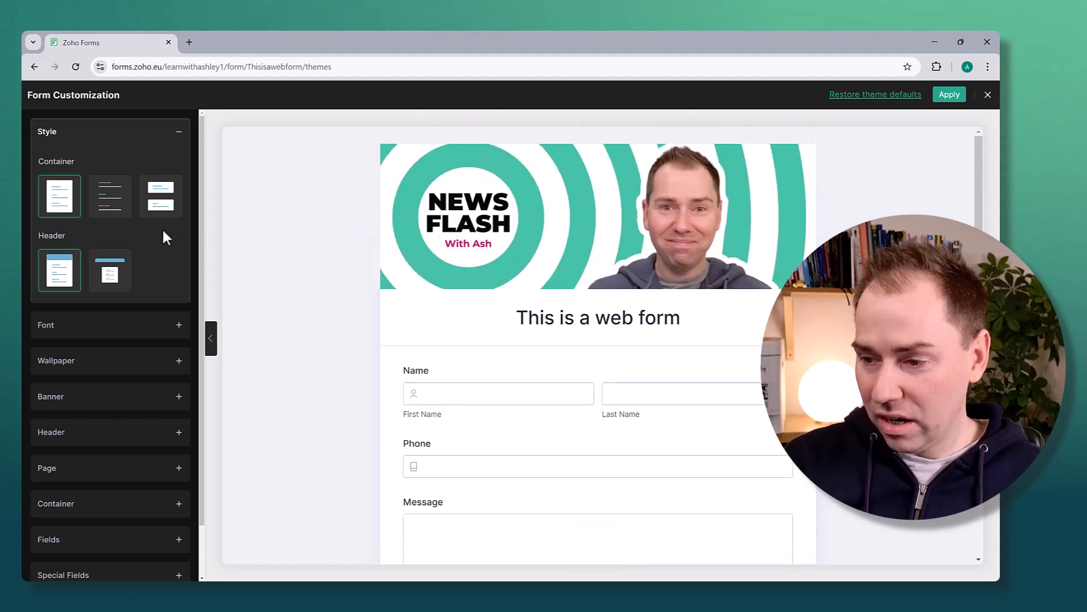
scroll(737, 203, "down", 2)
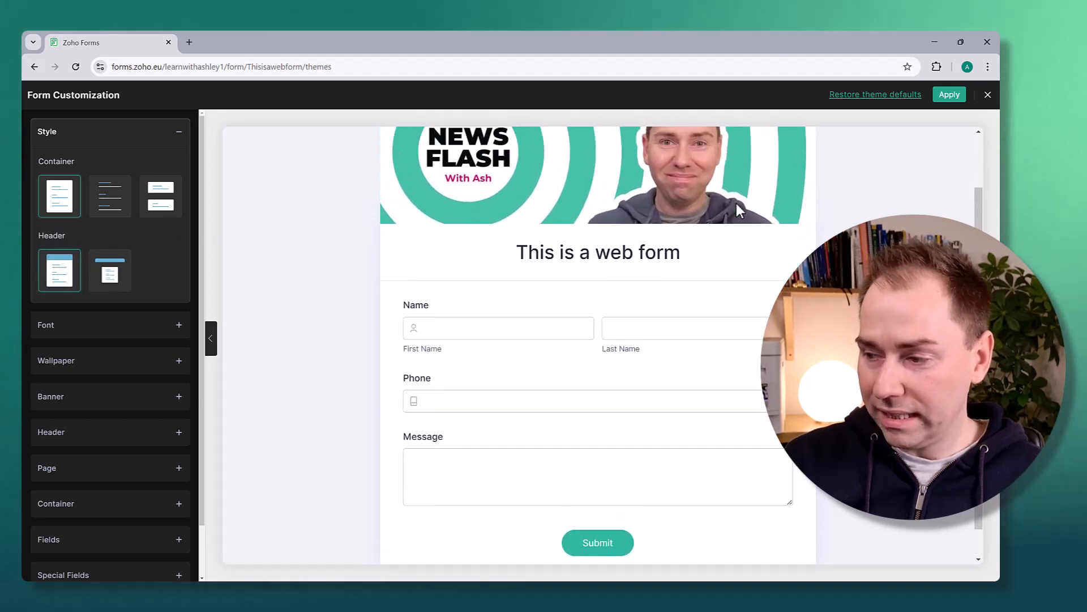
scroll(735, 201, "up", 2)
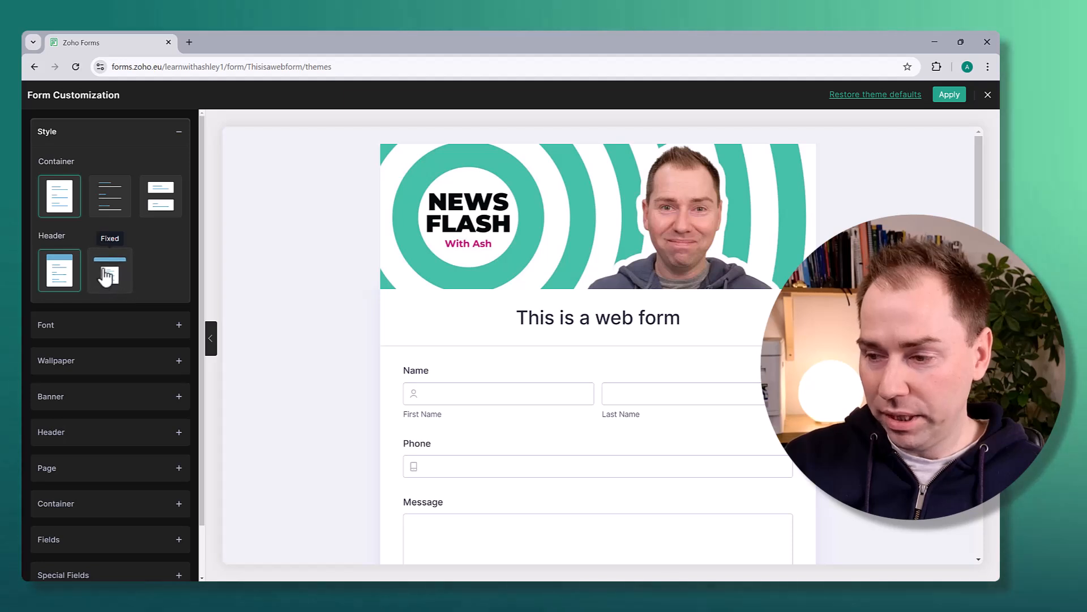
Step: Set the header style to Fixed and check how the form moves beneath the title
left_click(110, 272)
scroll(596, 262, "down", 2)
scroll(596, 262, "up", 2)
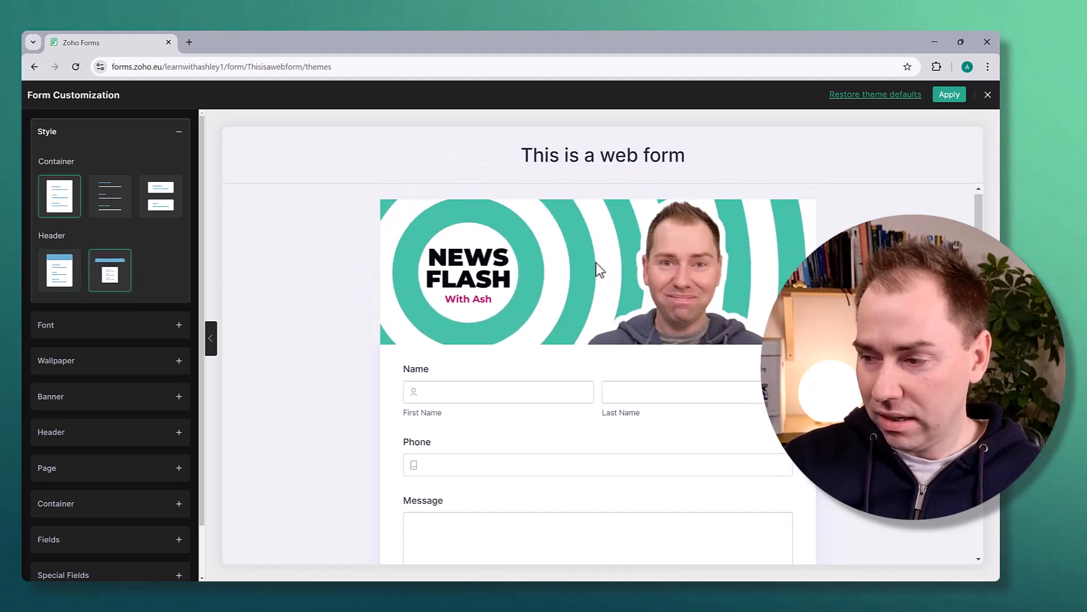
scroll(596, 263, "down", 2)
scroll(596, 263, "up", 2)
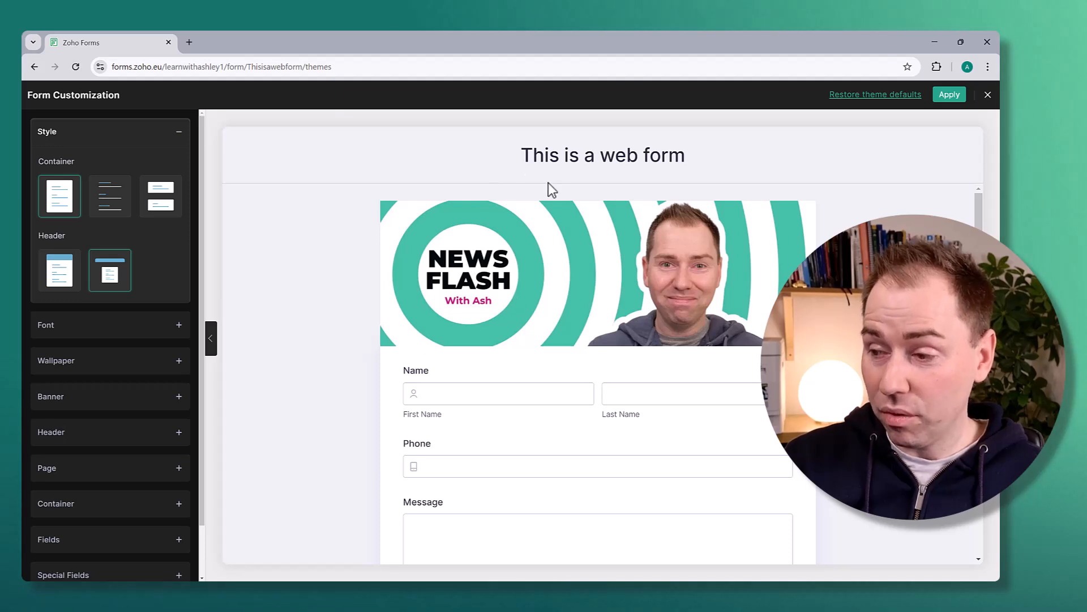
scroll(621, 222, "down", 2)
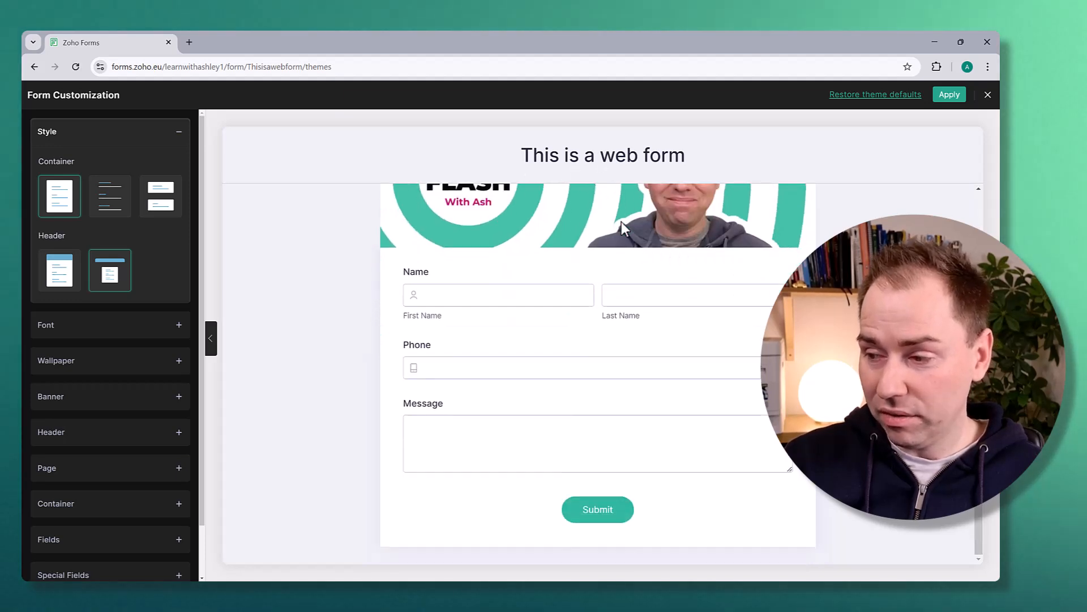
scroll(621, 222, "up", 2)
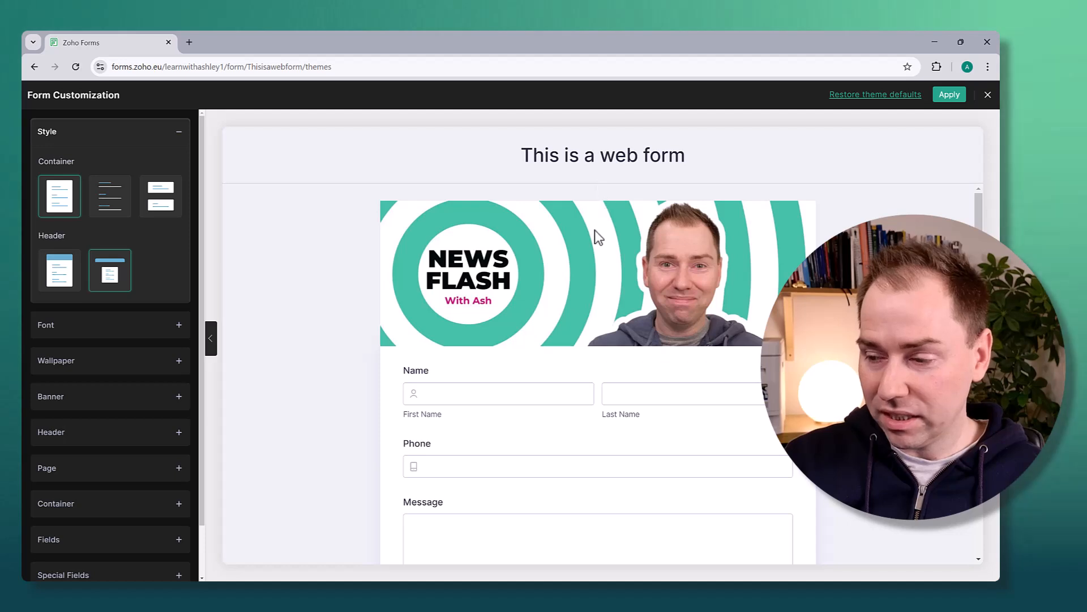
scroll(592, 239, "down", 2)
scroll(464, 219, "up", 2)
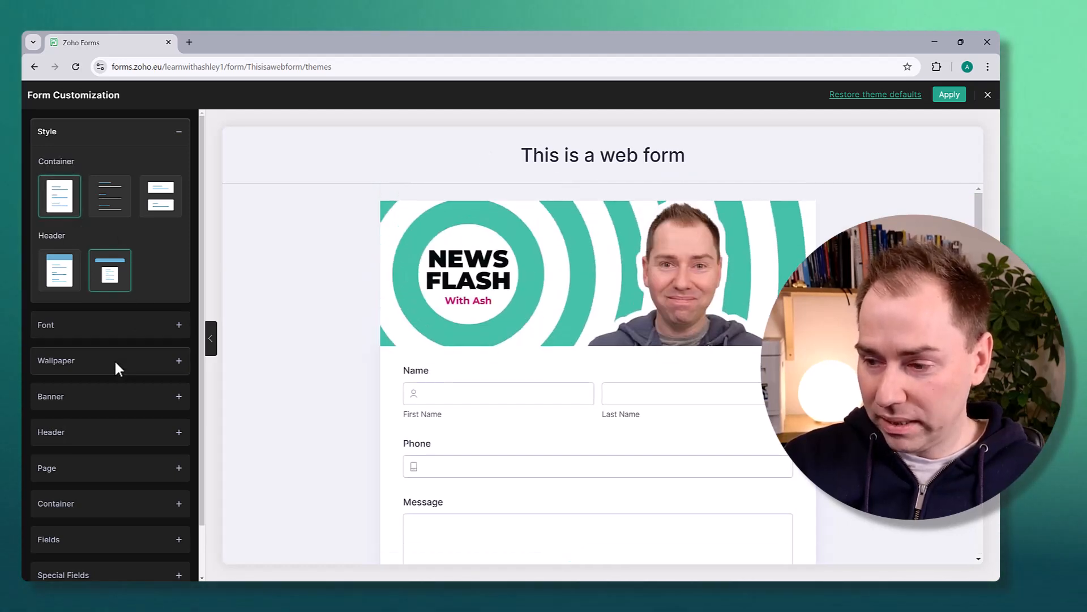
Step: Upload NewNexusLogoSMALL.png from the Nexus Logos folder and insert it as the header logo
scroll(121, 420, "down", 1)
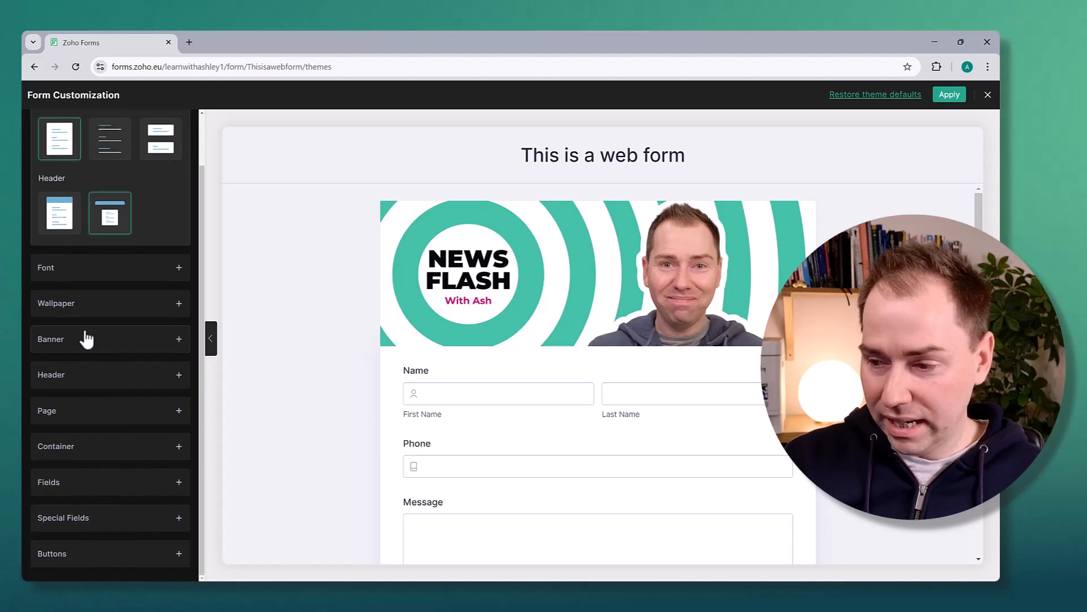
left_click(175, 380)
scroll(175, 381, "down", 2)
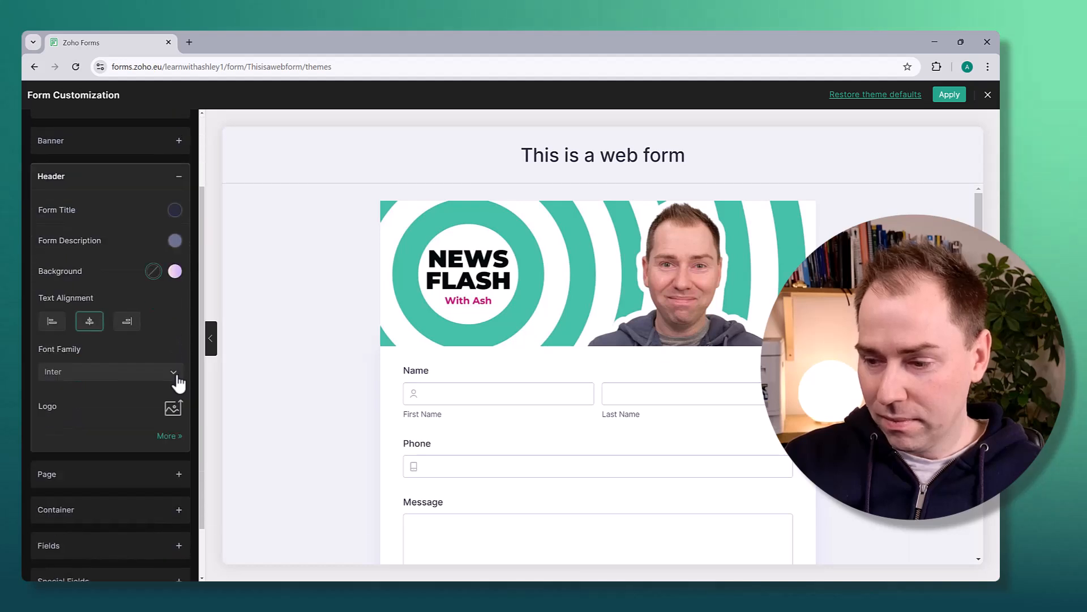
left_click(174, 393)
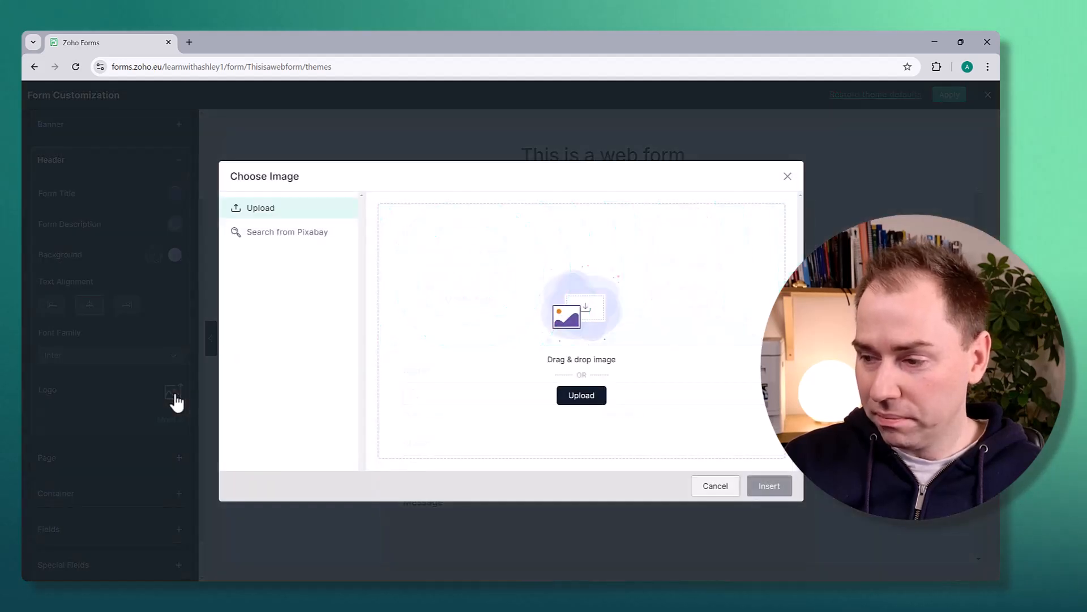
left_click(581, 395)
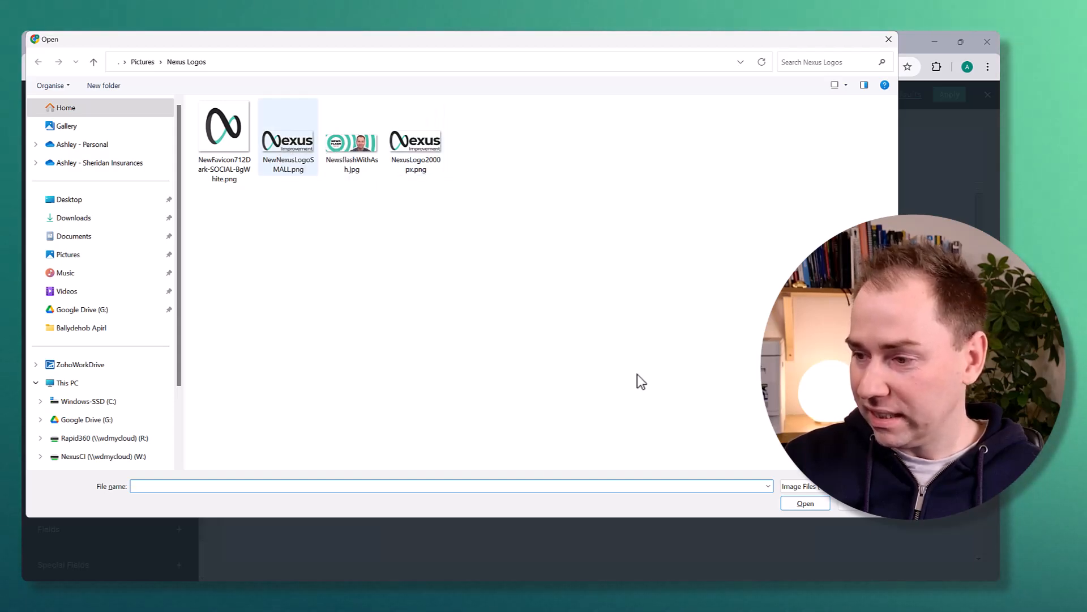
left_click(289, 136)
left_click(797, 505)
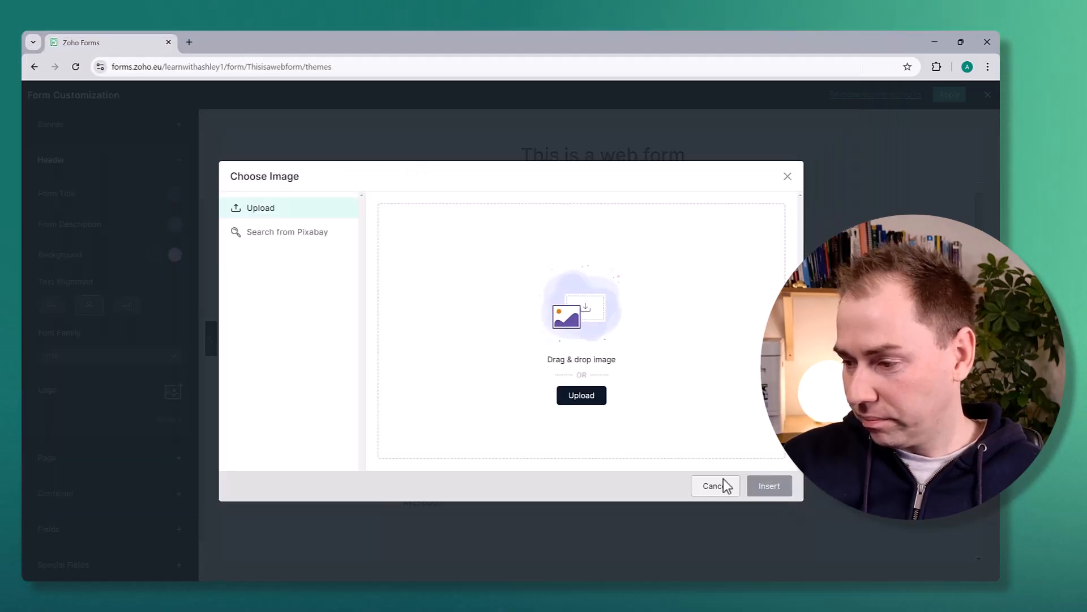
left_click(776, 489)
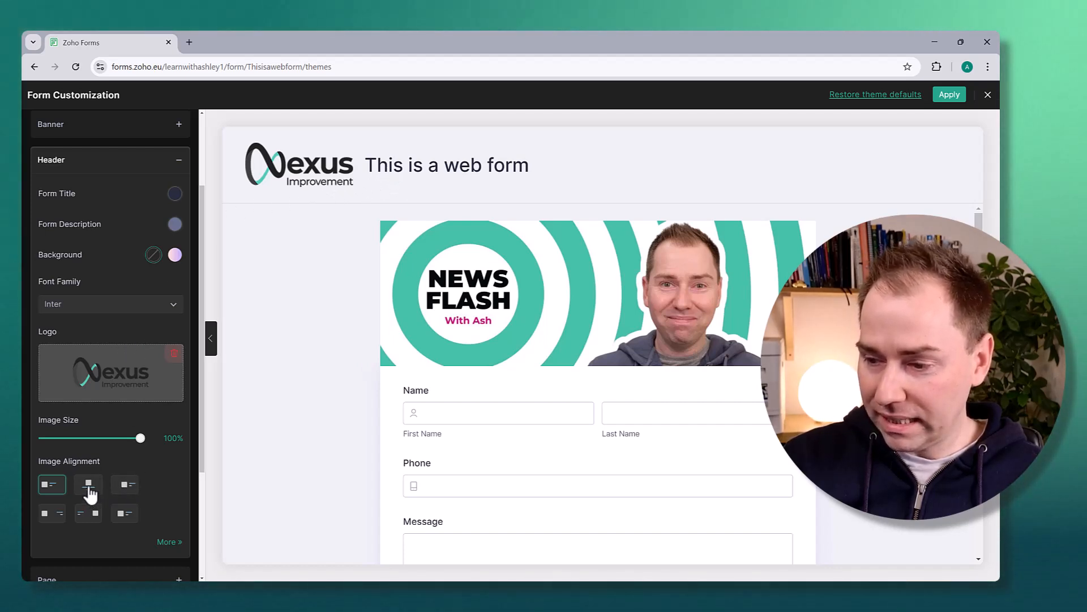
Step: Try the header's image alignment options and settle on the logo at the far left with the title at the far right
scroll(136, 495, "down", 2)
left_click(91, 375)
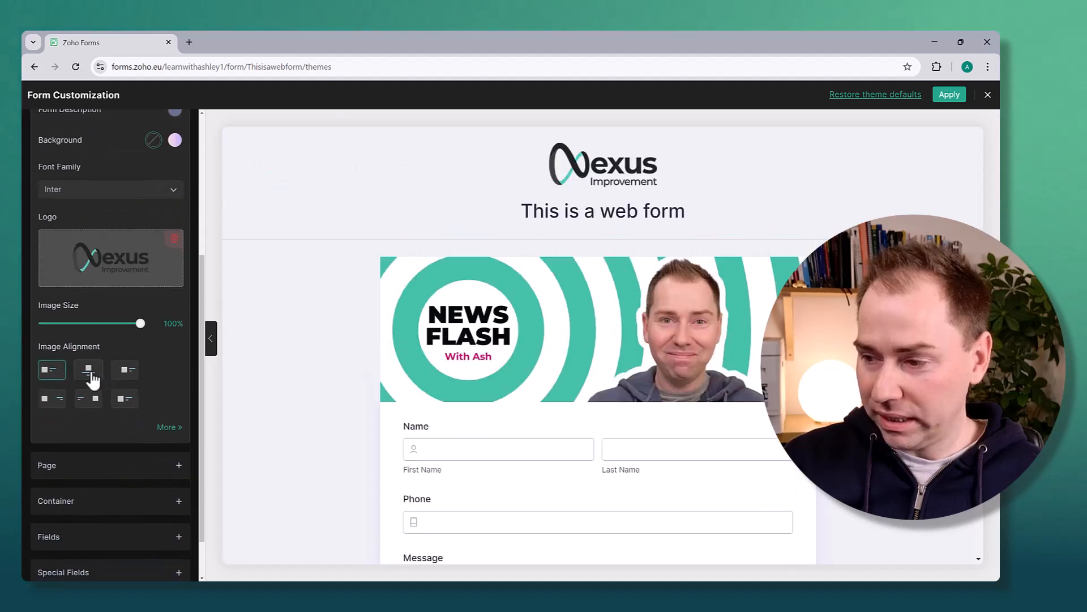
left_click(130, 375)
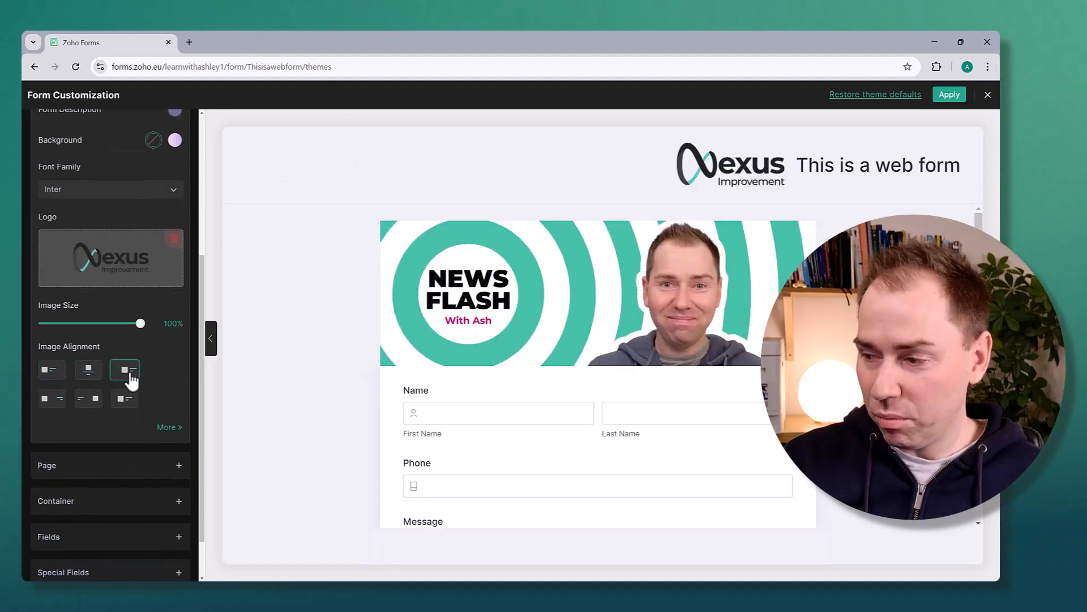
left_click(123, 400)
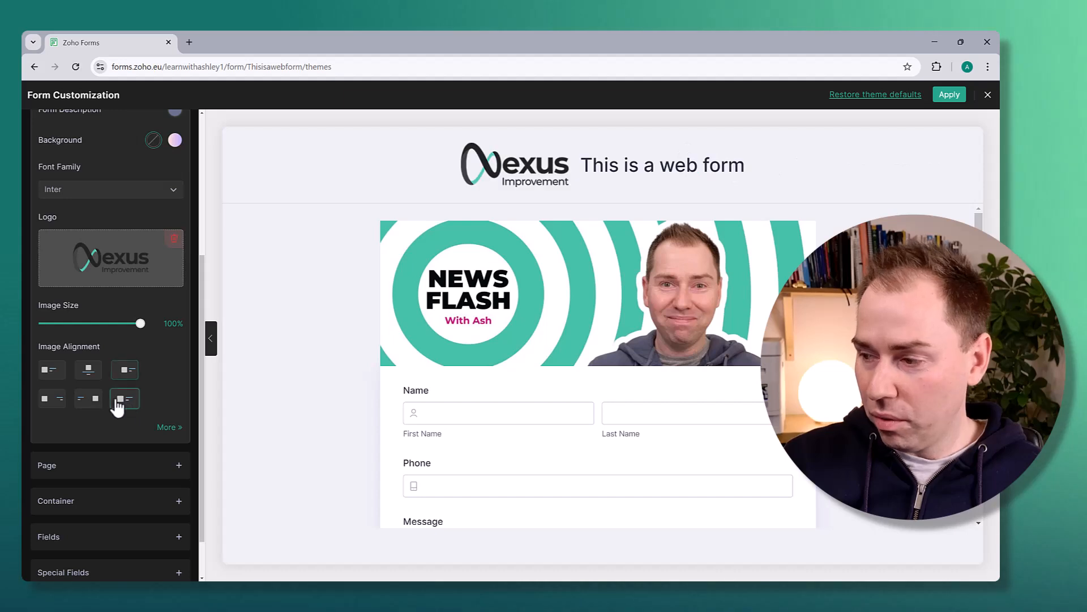
left_click(89, 406)
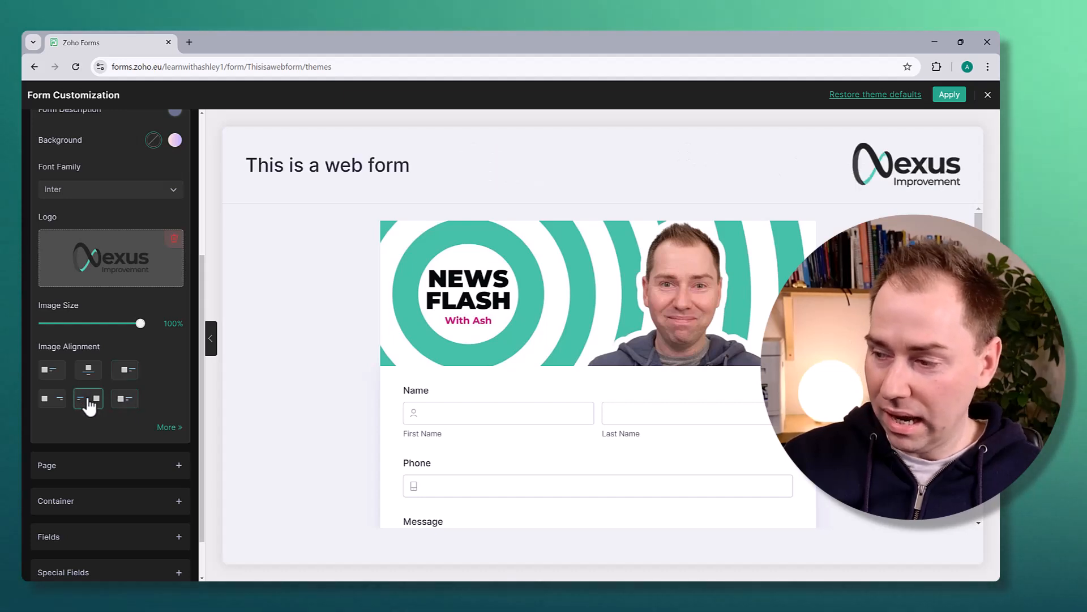
left_click(54, 405)
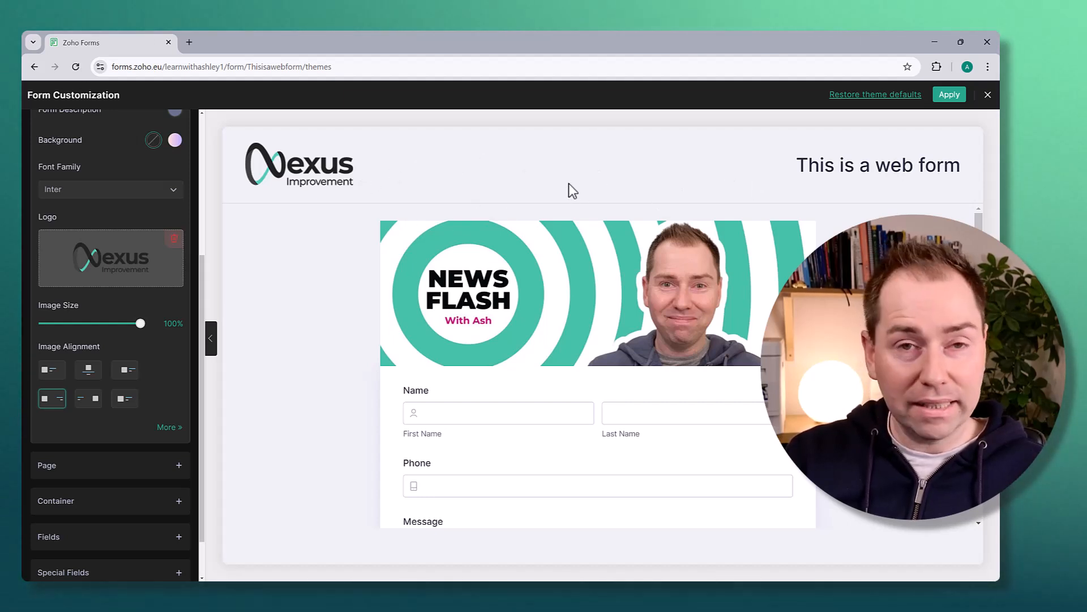
Step: Open the form's font settings and look at the available font families
scroll(139, 226, "up", 4)
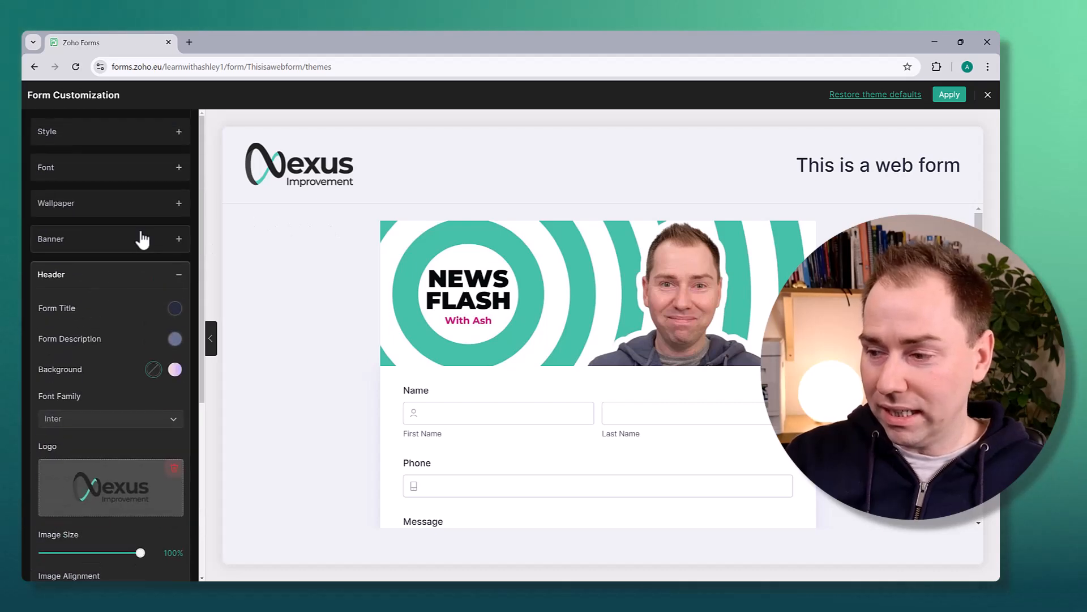
scroll(140, 239, "down", 1)
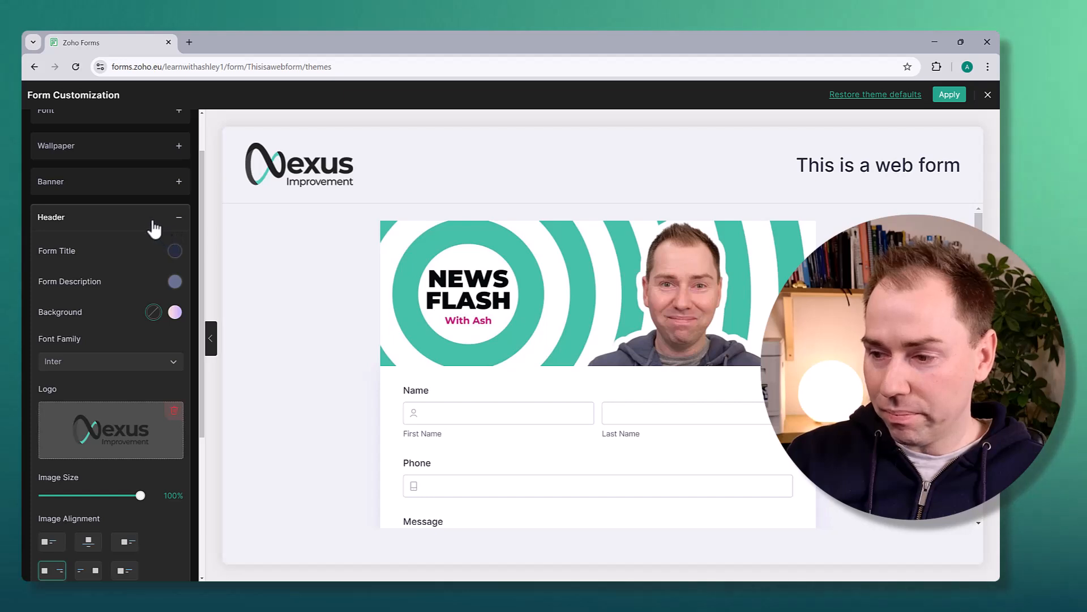
scroll(144, 196, "up", 1)
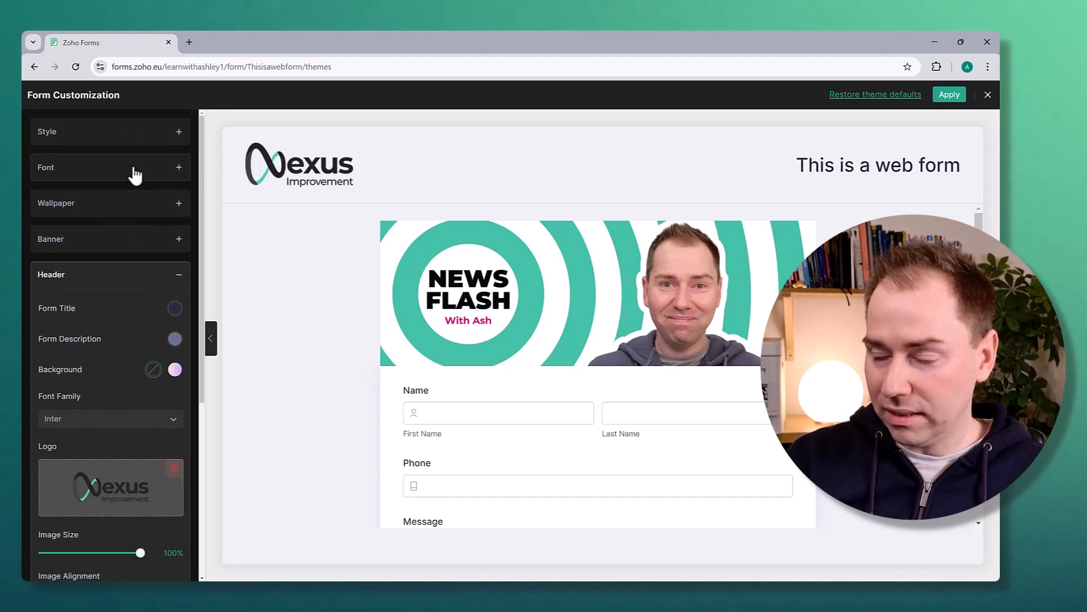
left_click(140, 176)
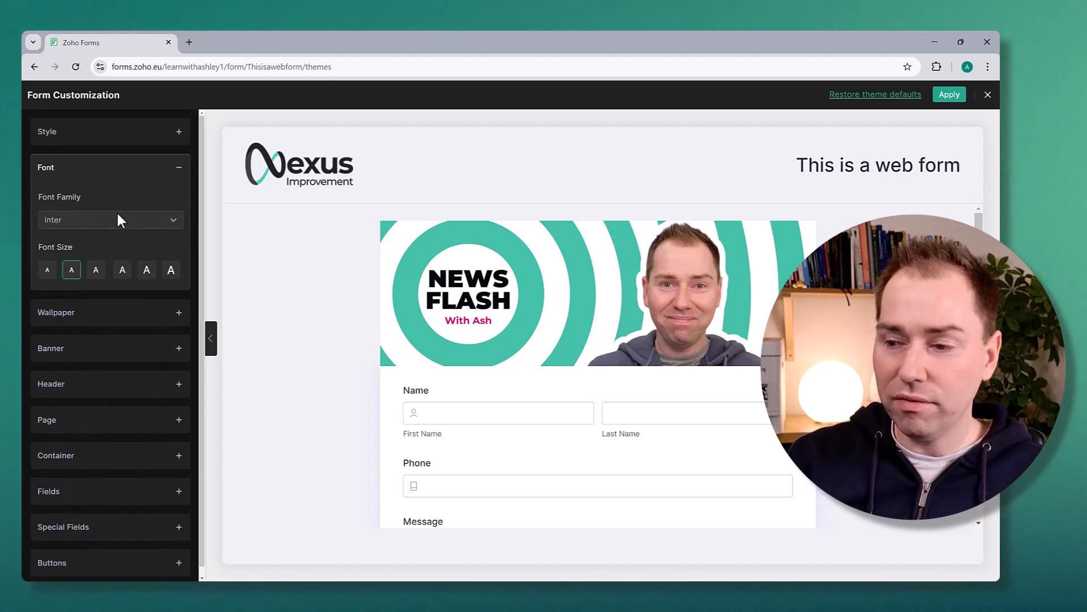
left_click(103, 225)
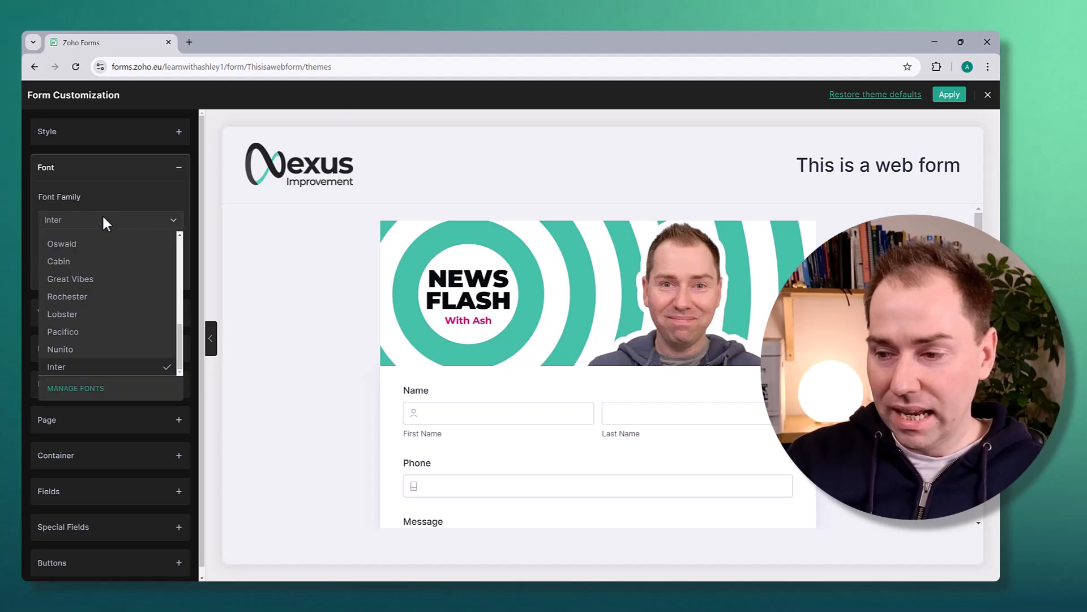
left_click(105, 209)
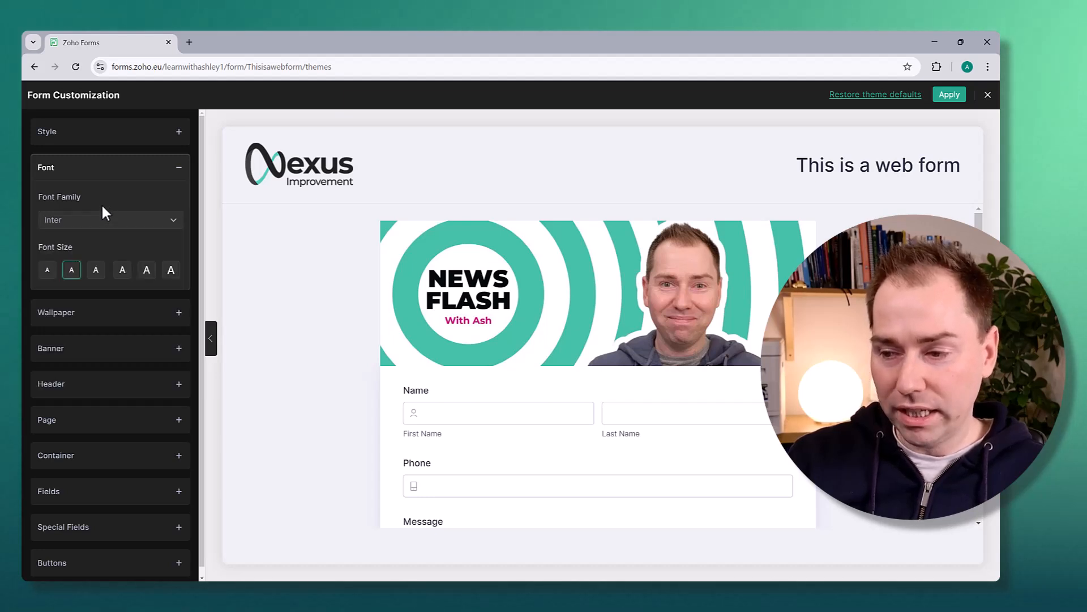
Step: Set the form's font size to the third-smallest option and check the text down to the submit area
left_click(97, 271)
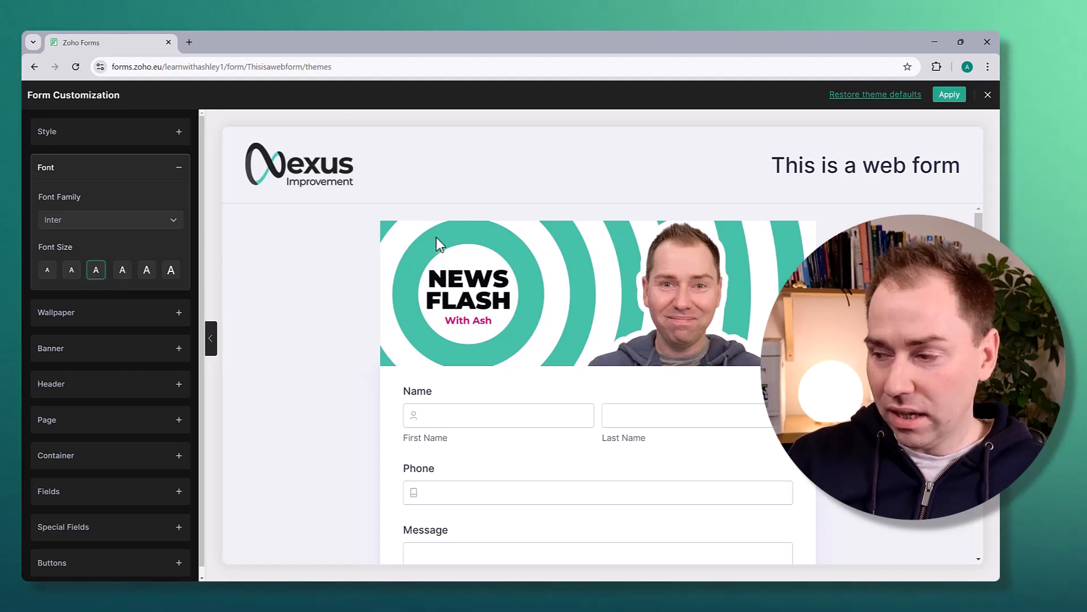
scroll(490, 237, "down", 1)
scroll(489, 233, "down", 1)
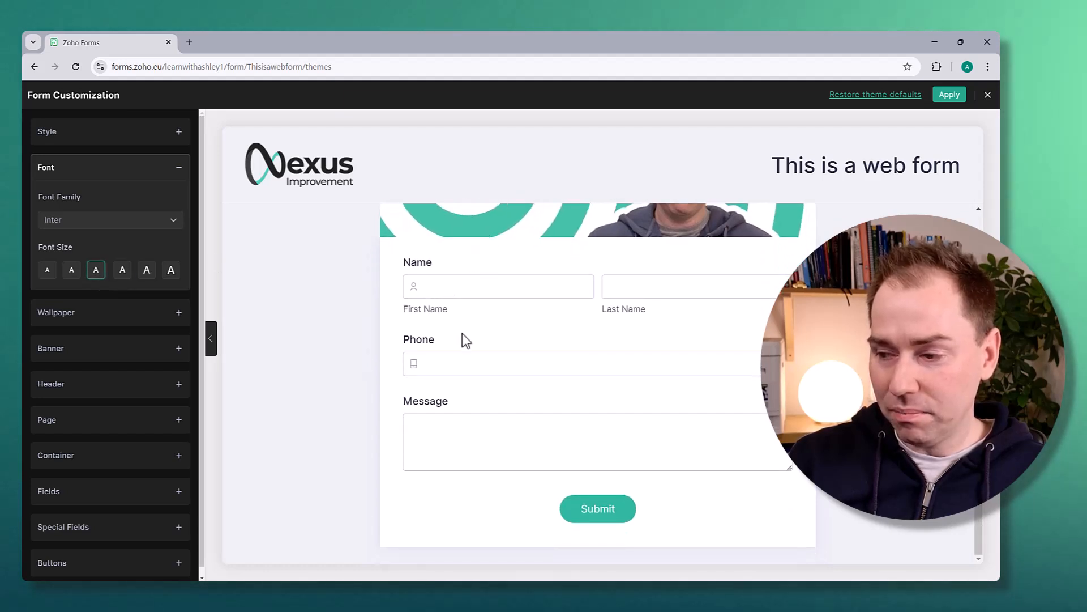
scroll(467, 360, "up", 1)
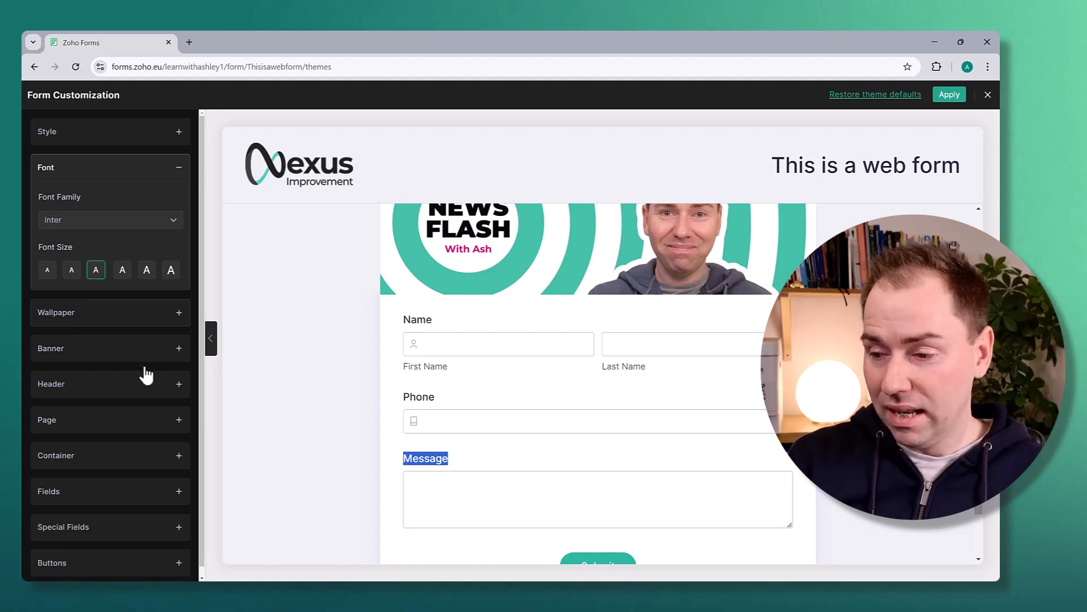
Step: Open the field settings and set the field label colour to the bright blue preset
scroll(133, 535, "down", 1)
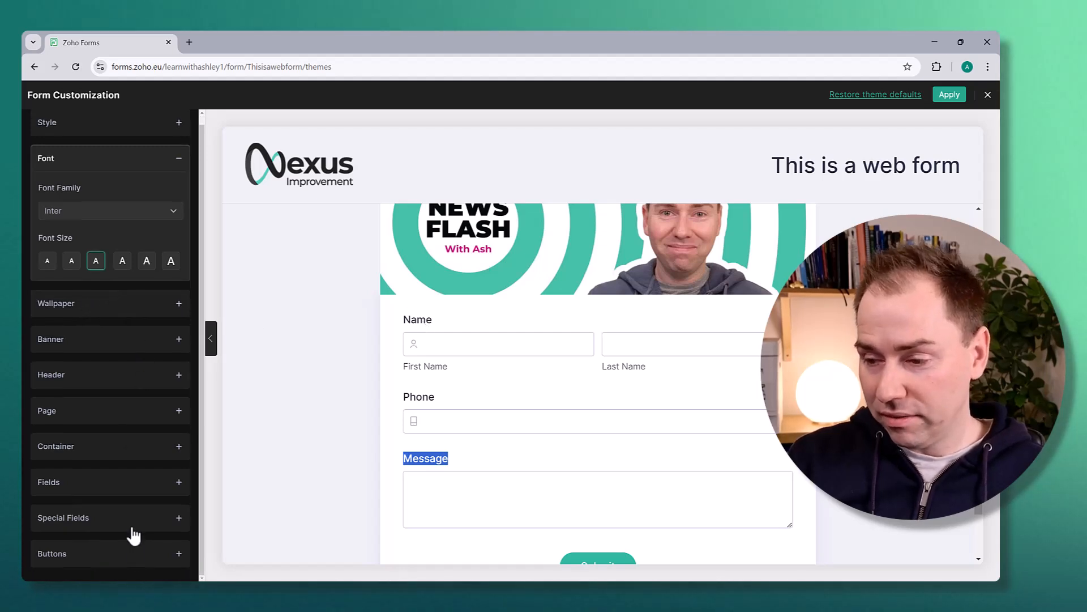
left_click(128, 491)
left_click(116, 399)
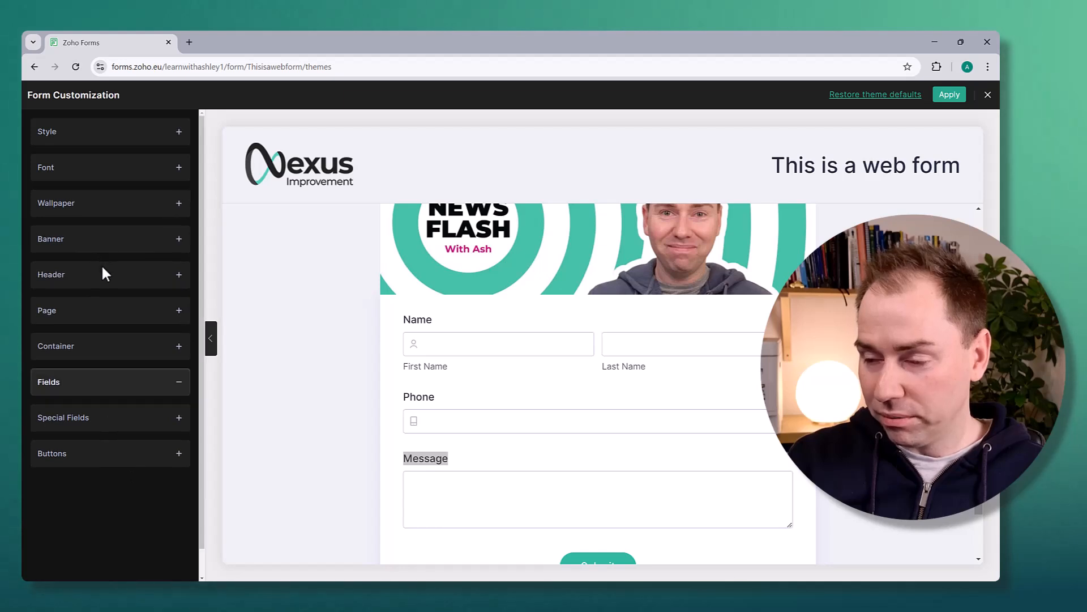
scroll(114, 400, "down", 4)
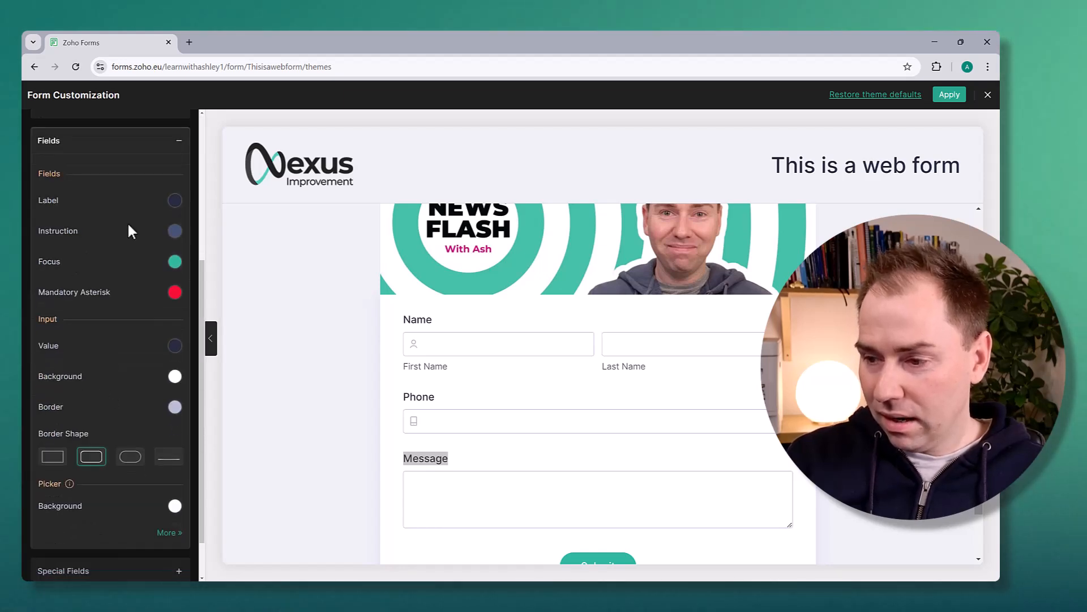
left_click(175, 202)
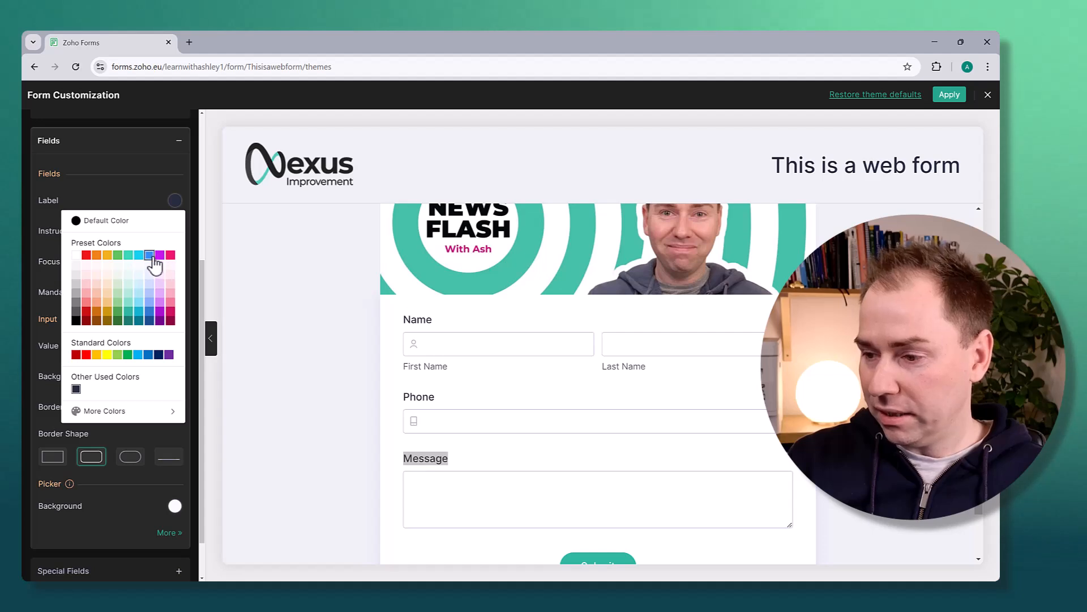
left_click(150, 256)
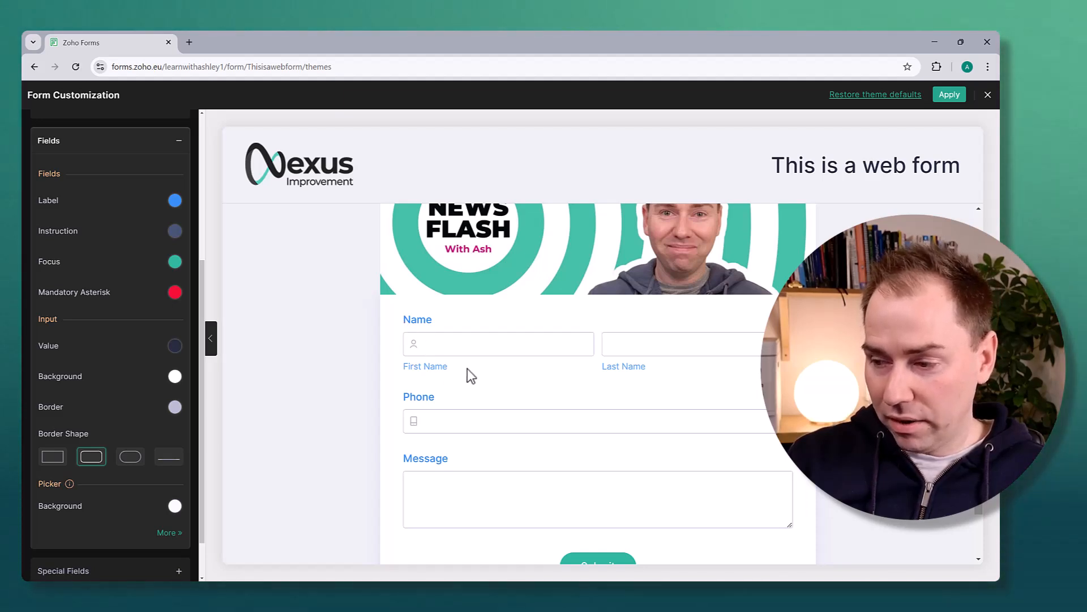
Step: Highlight the First Name and Last Name sub-labels and look at the colour choices for the field picker background
left_click_drag(699, 377, 396, 370)
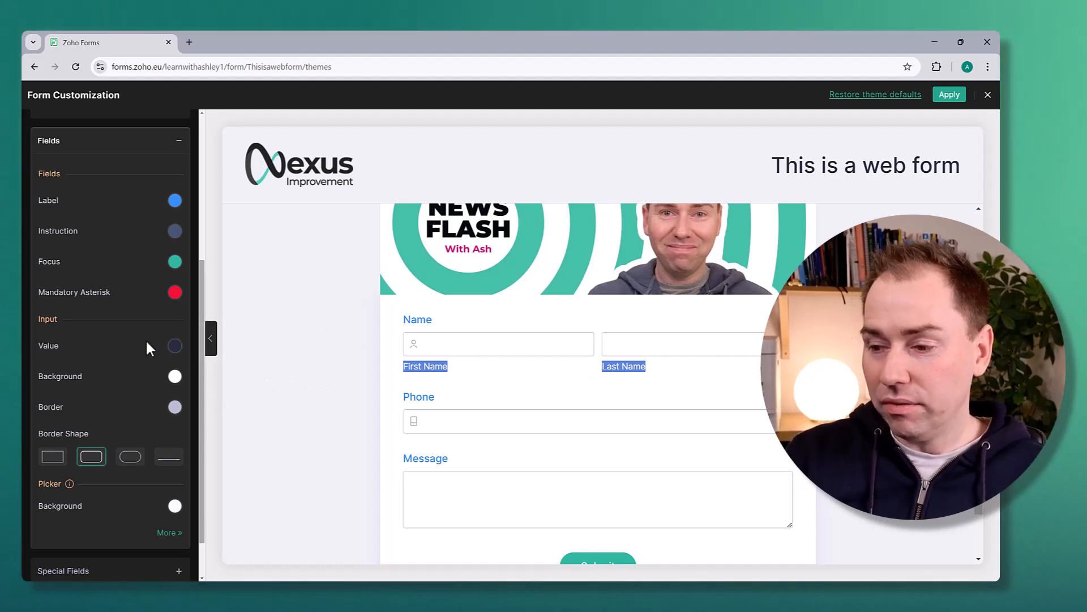
scroll(149, 349, "down", 1)
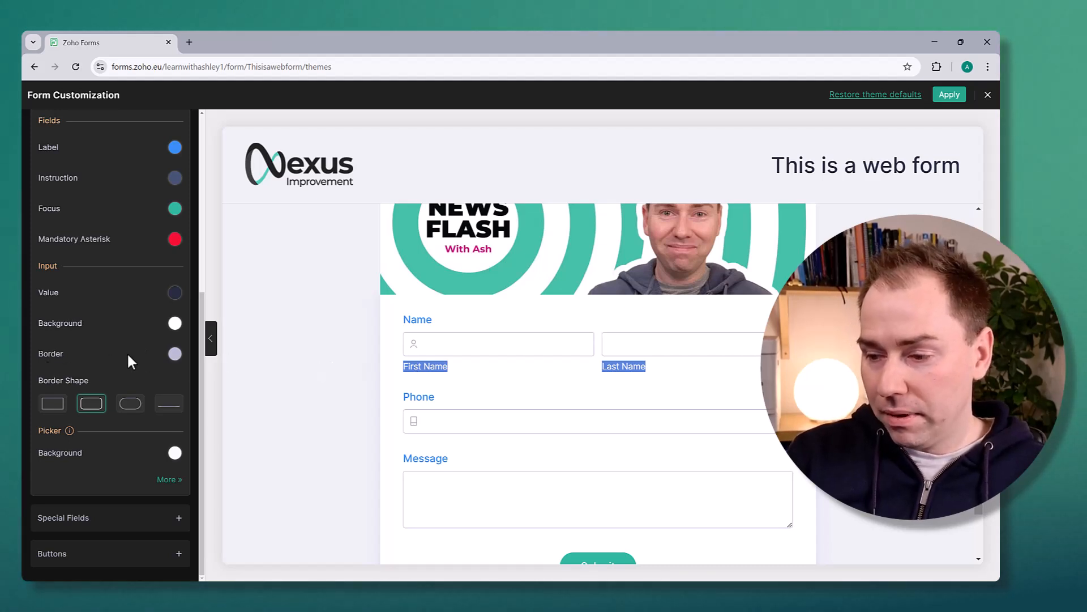
left_click(175, 453)
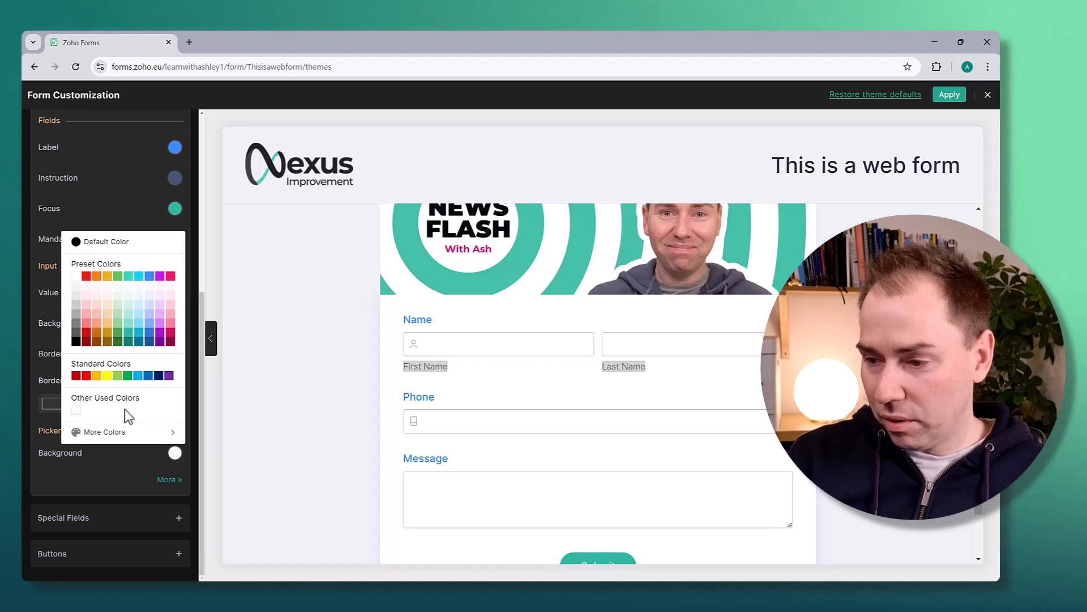
left_click(136, 464)
Step: Hide the icons inside the form fields using the additional field settings, then return to the main field settings
left_click(164, 480)
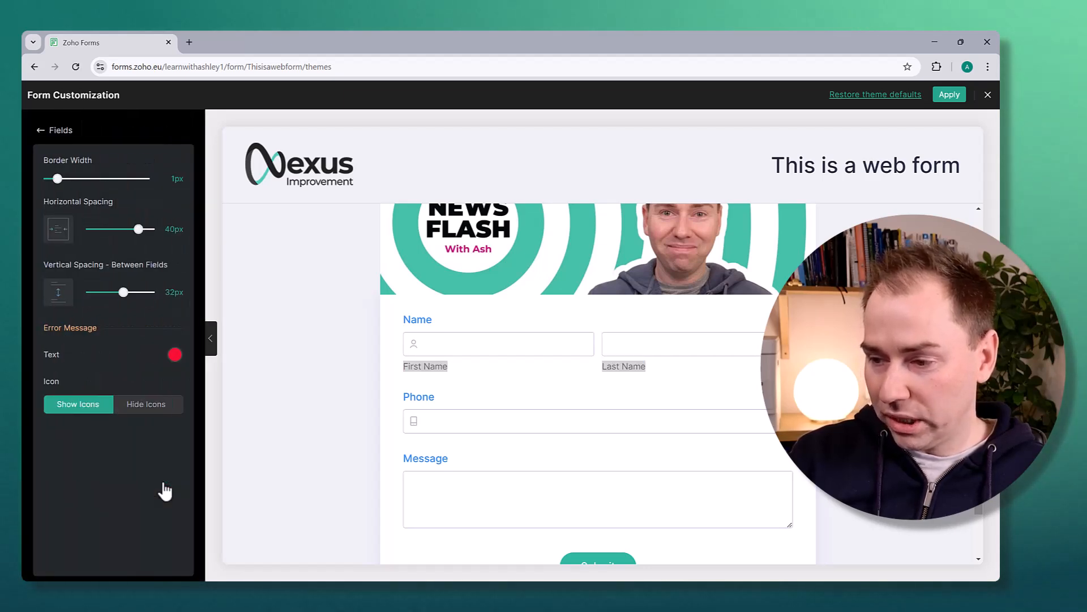
left_click(154, 414)
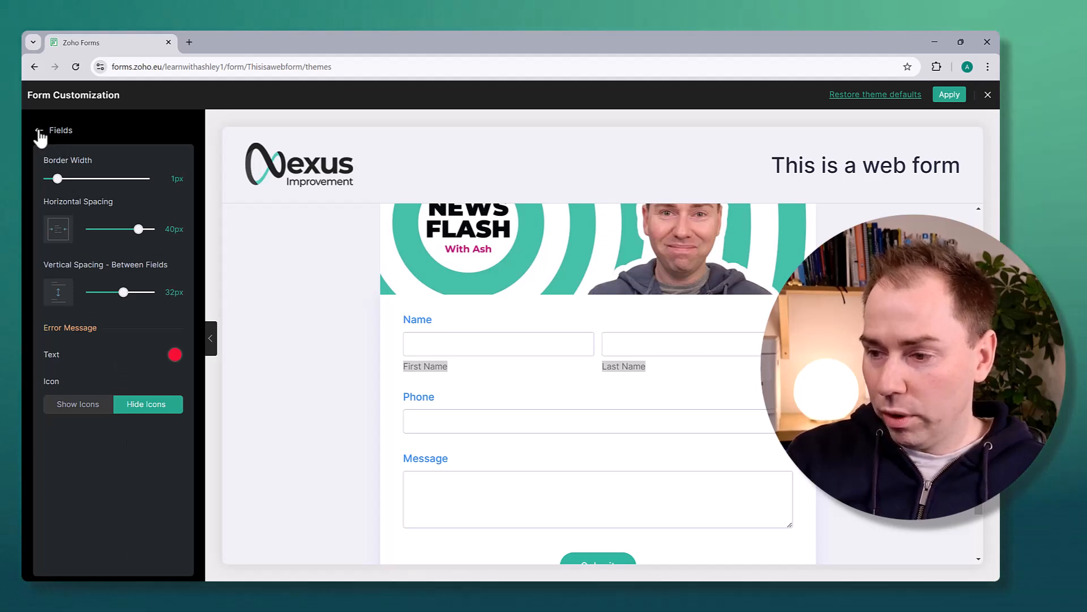
left_click(41, 132)
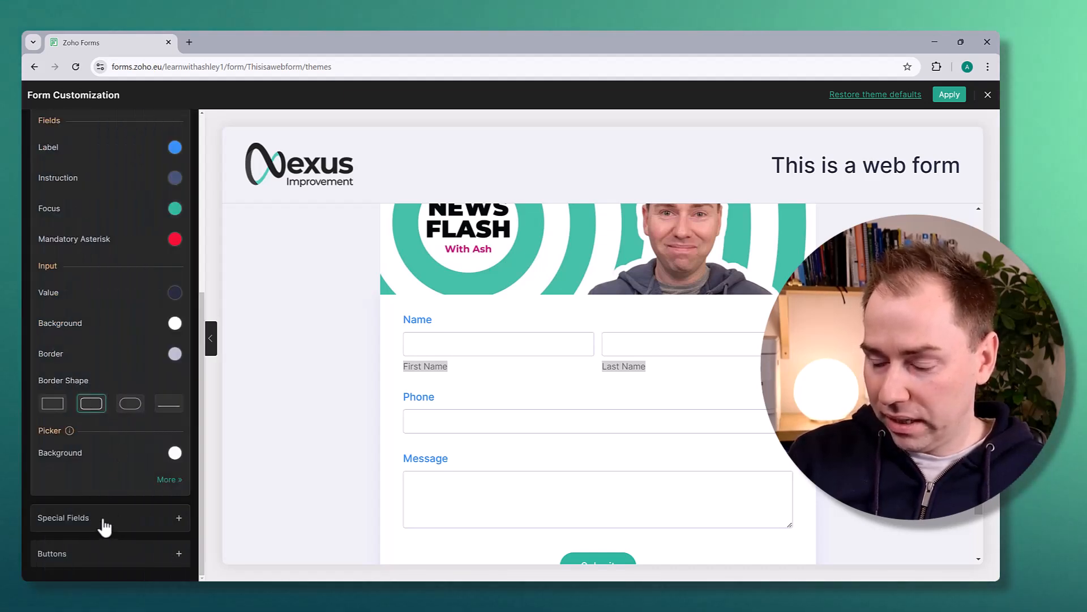
Step: Try a gradient background on the form container and switch it back to the solid white background
scroll(136, 499, "up", 5)
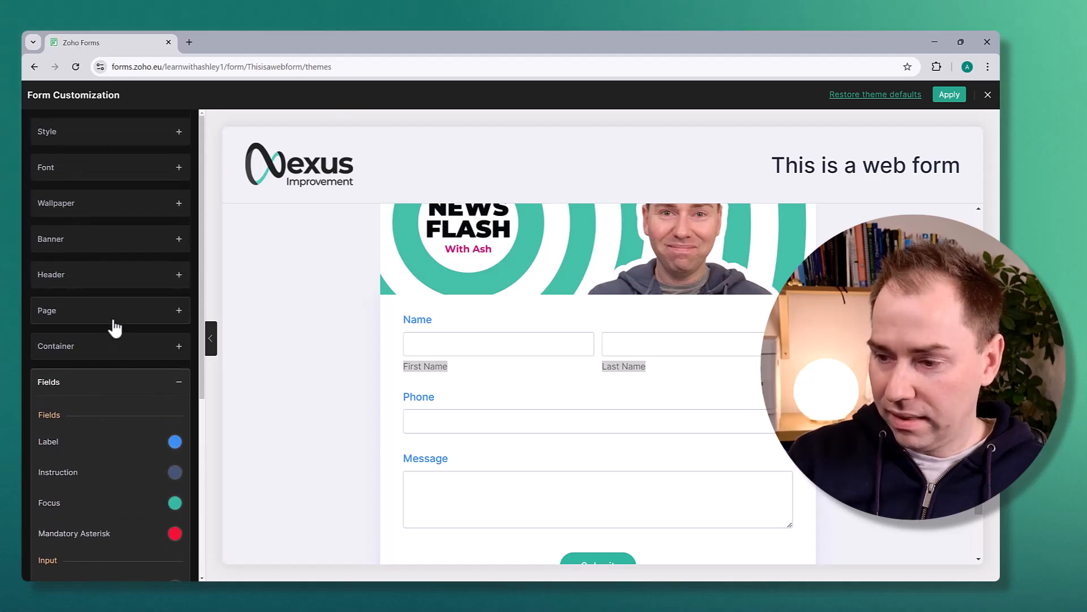
left_click(114, 353)
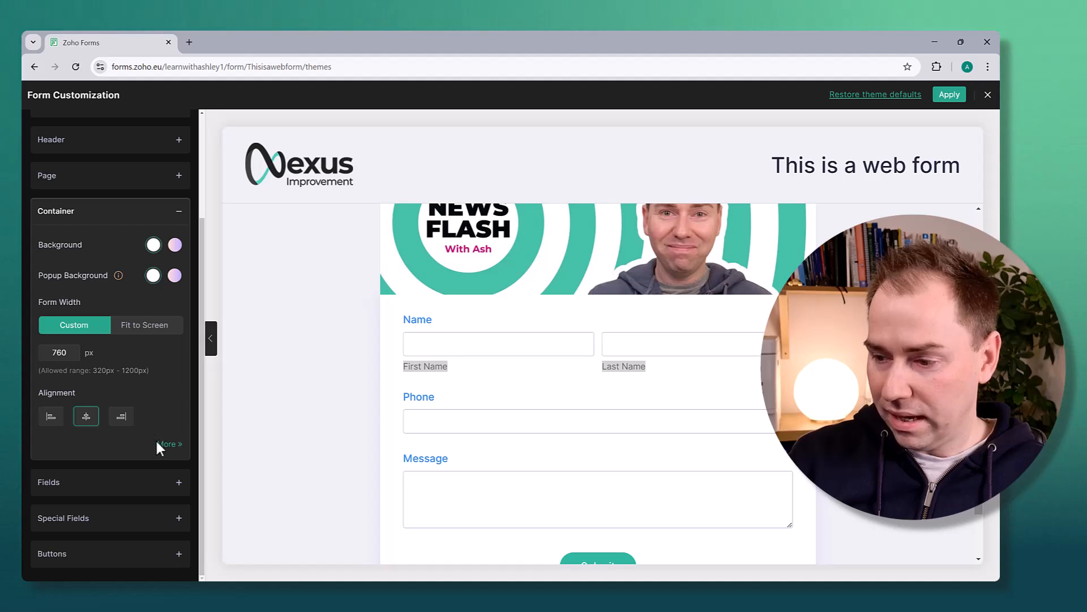
left_click(175, 245)
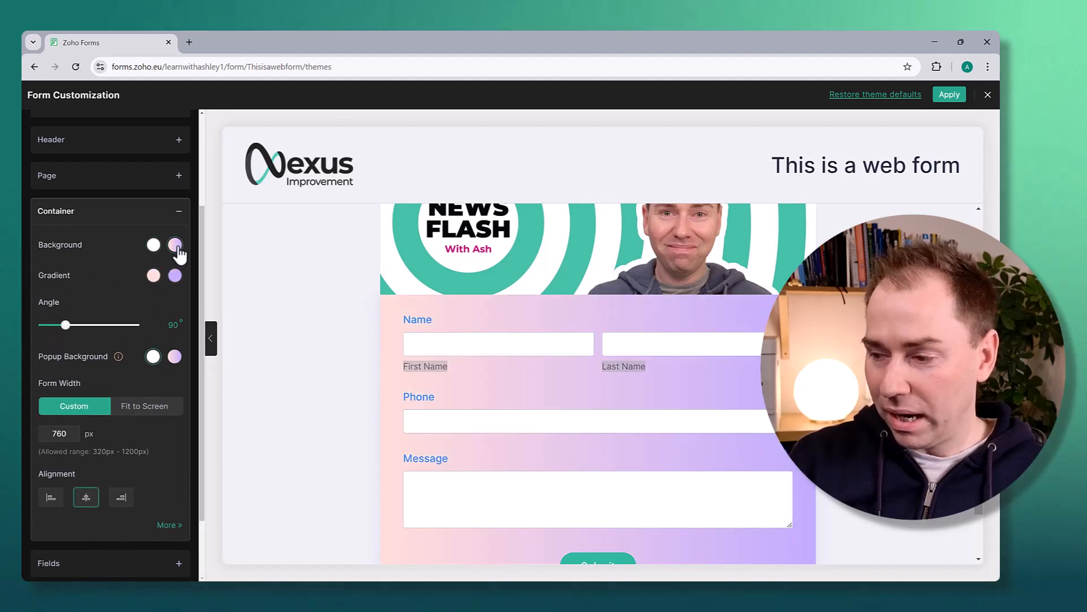
scroll(409, 297, "up", 1)
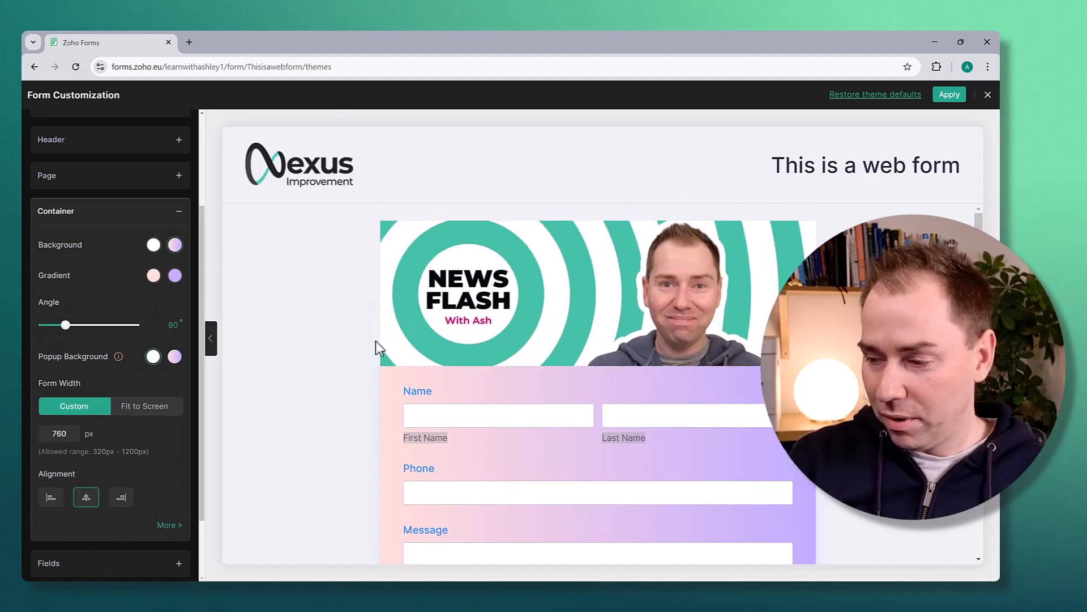
scroll(419, 348, "down", 1)
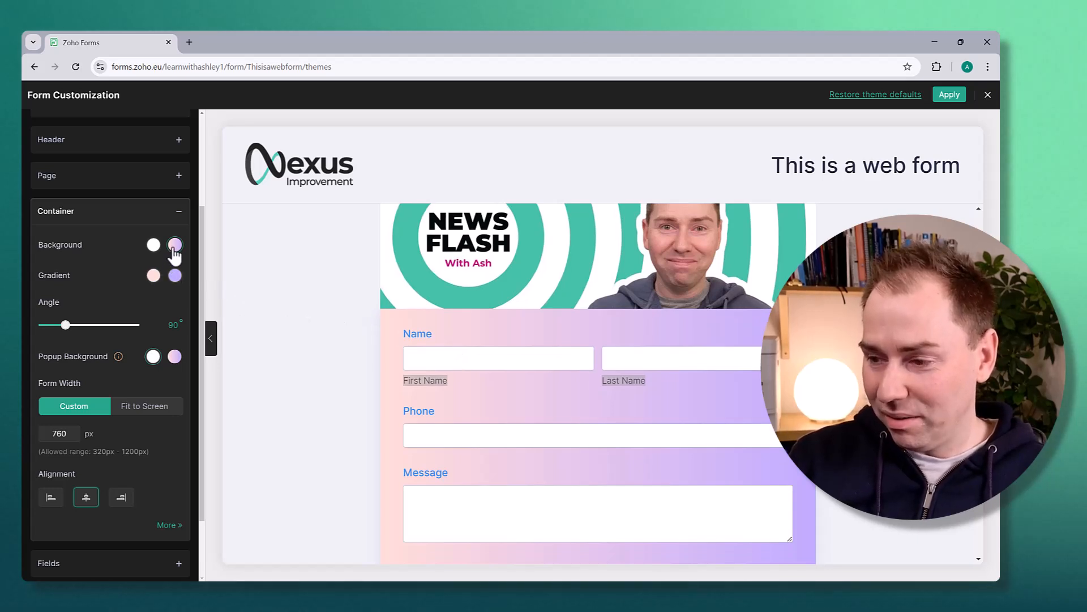
left_click(153, 244)
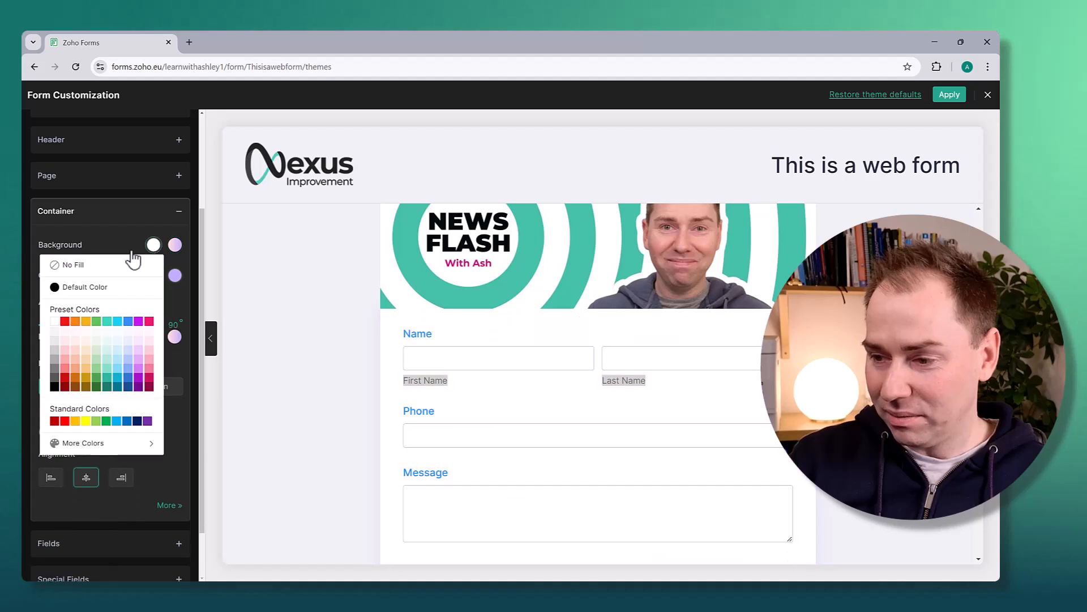
left_click(136, 240)
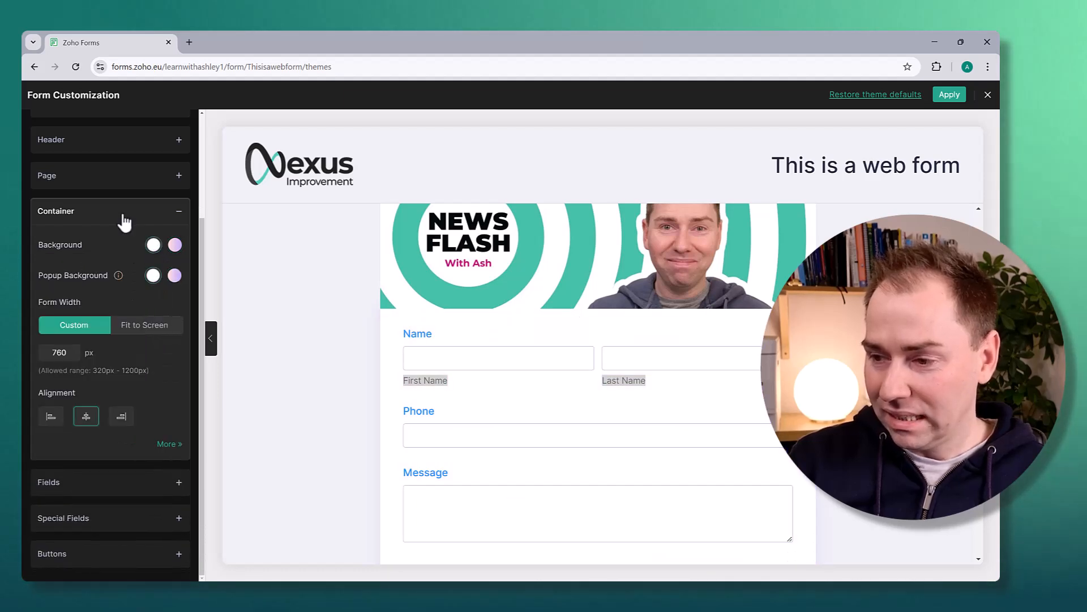
Step: Look through the theme's page, style and font settings
scroll(123, 216, "up", 3)
left_click(102, 321)
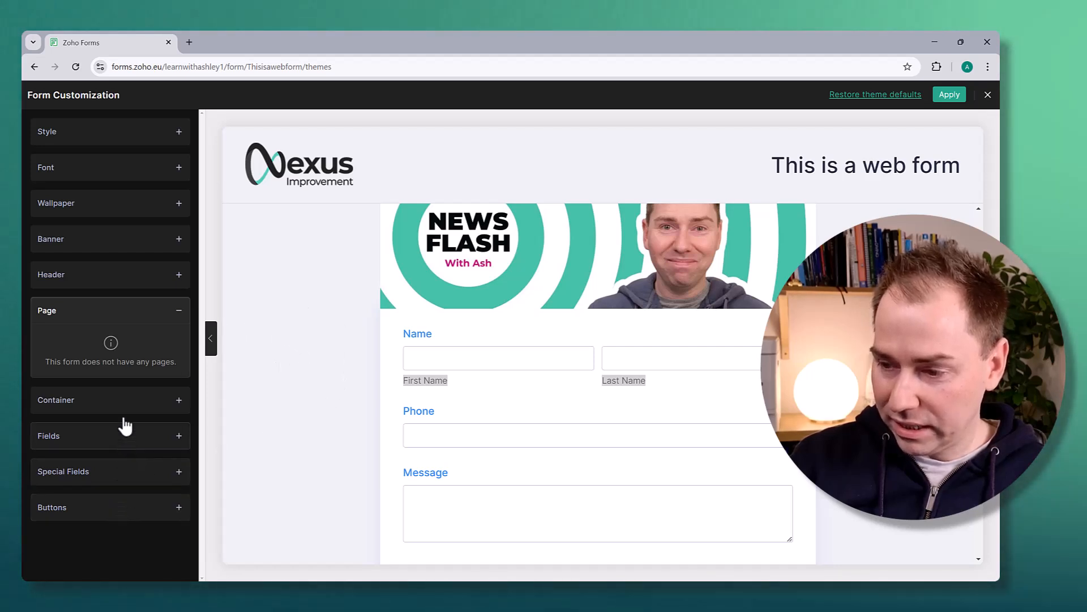
left_click(101, 141)
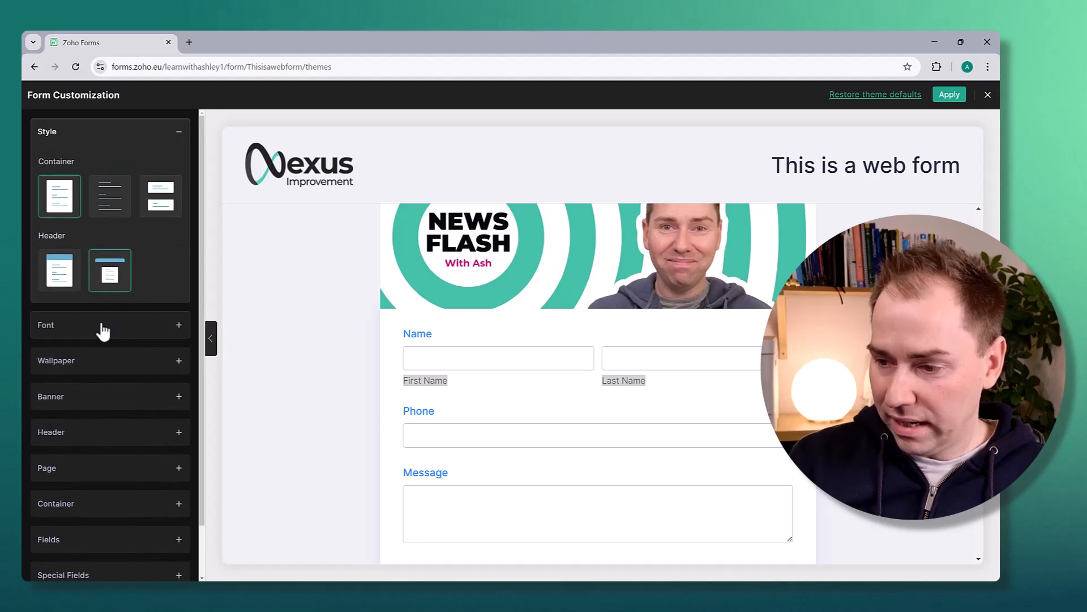
left_click(103, 326)
Step: Set the form's wallpaper background to the pink-to-purple gradient and check it from the banner down to the submit area
left_click(99, 316)
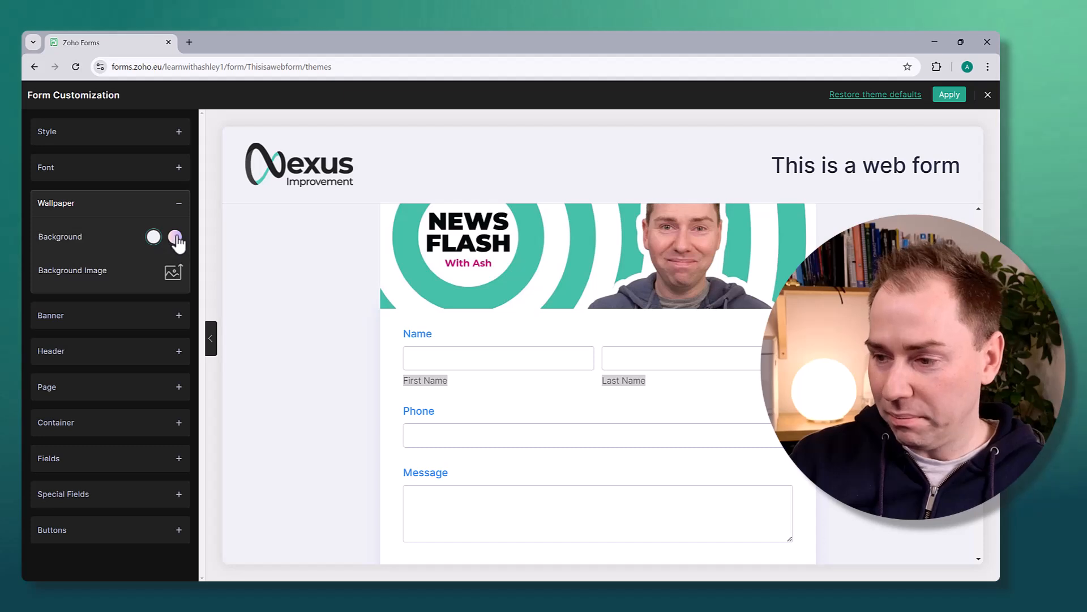
left_click(175, 238)
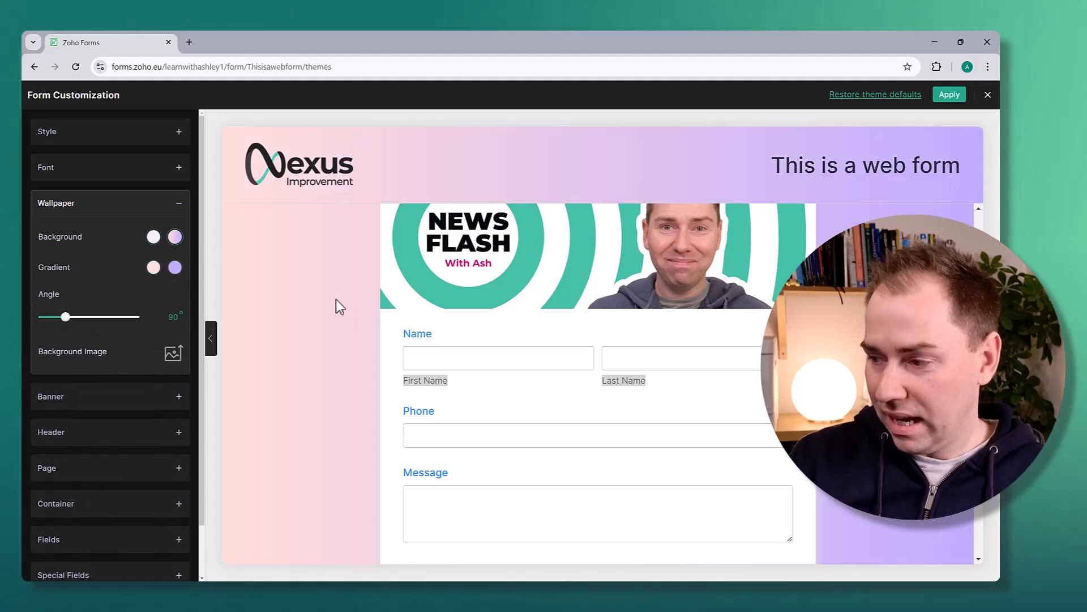
scroll(338, 331, "down", 3)
scroll(339, 334, "up", 4)
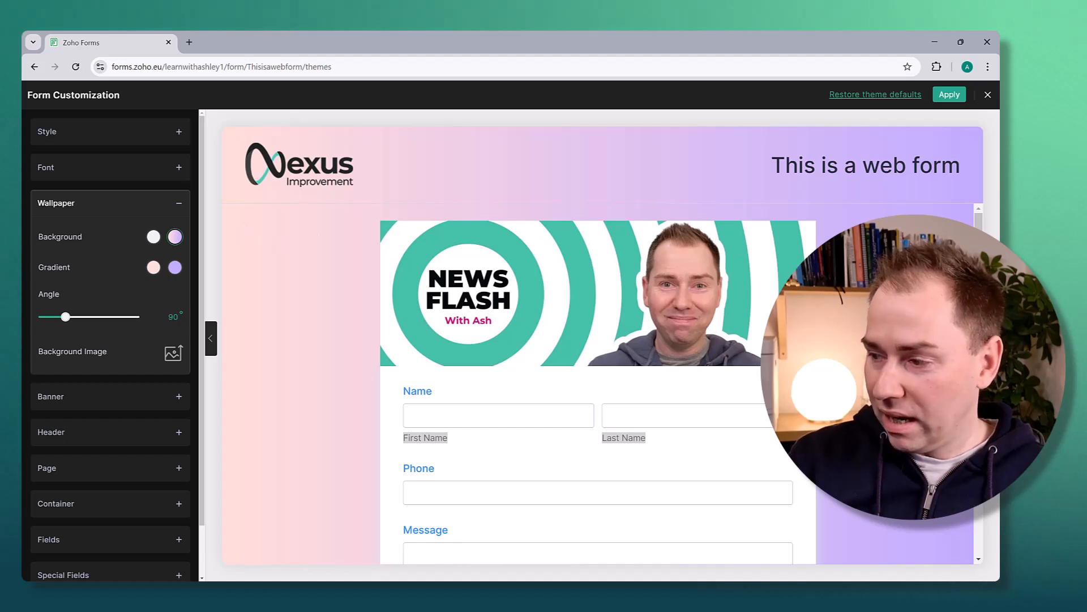
scroll(918, 260, "down", 2)
scroll(917, 260, "up", 2)
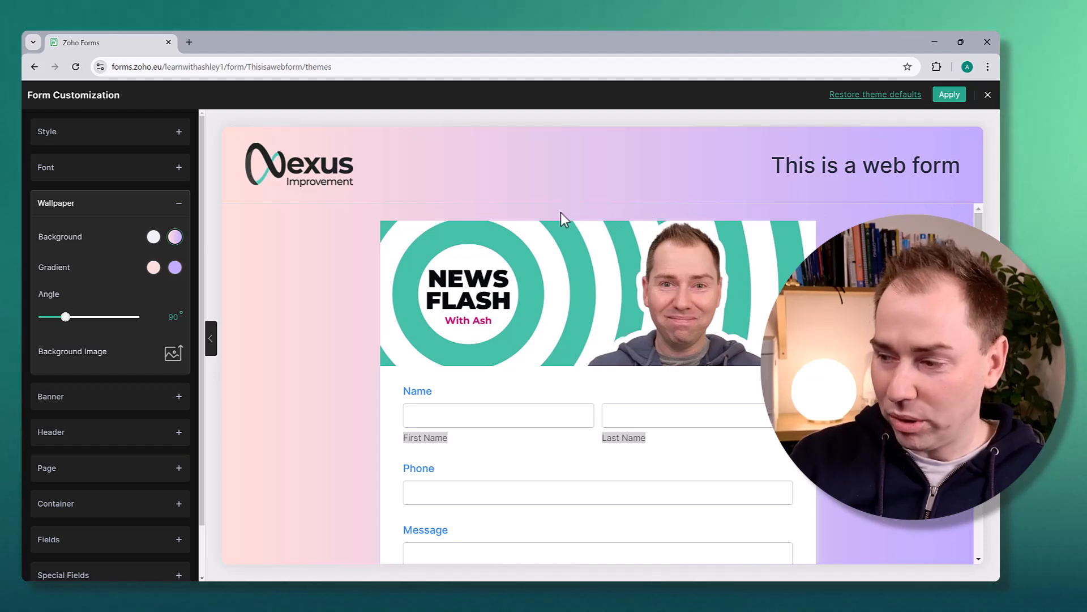
scroll(484, 284, "down", 2)
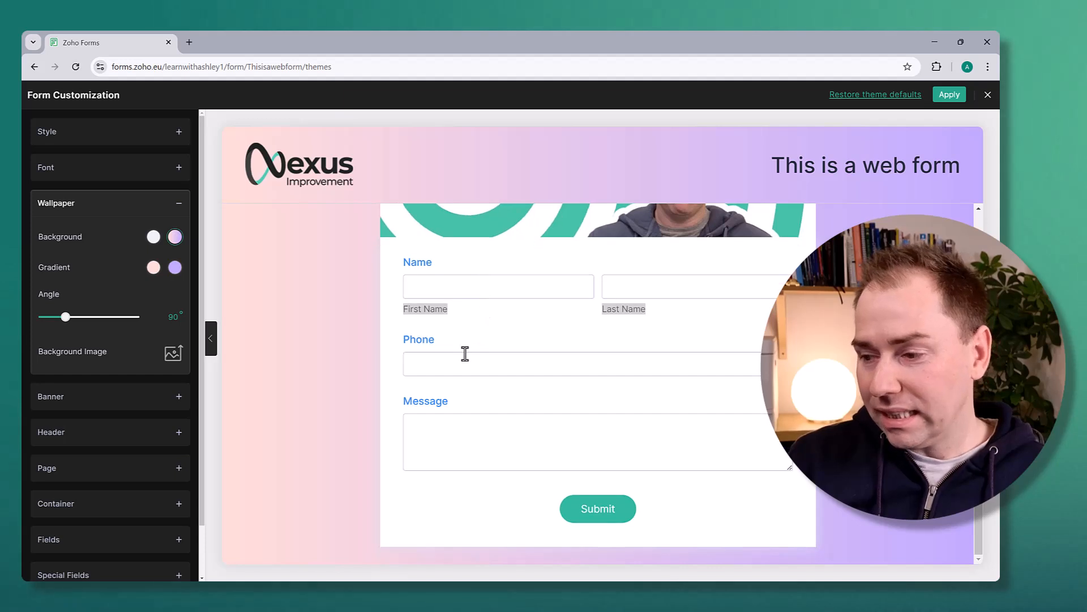